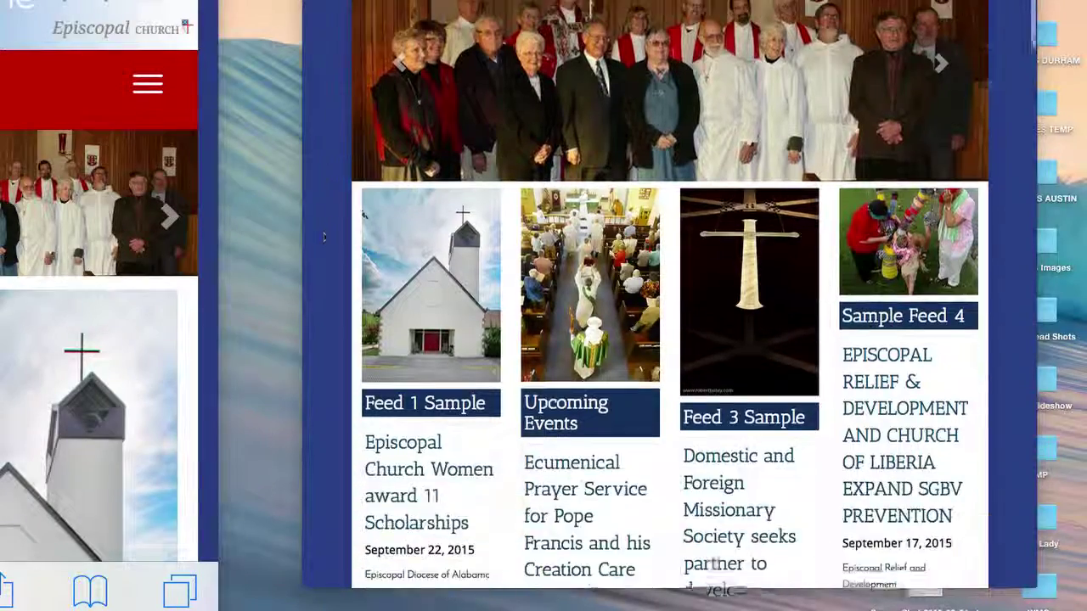
Step: Scroll the Episcopal Me homepage feed and narrow the Firefox window to see the responsive layout
scroll(323, 238, "down", 2)
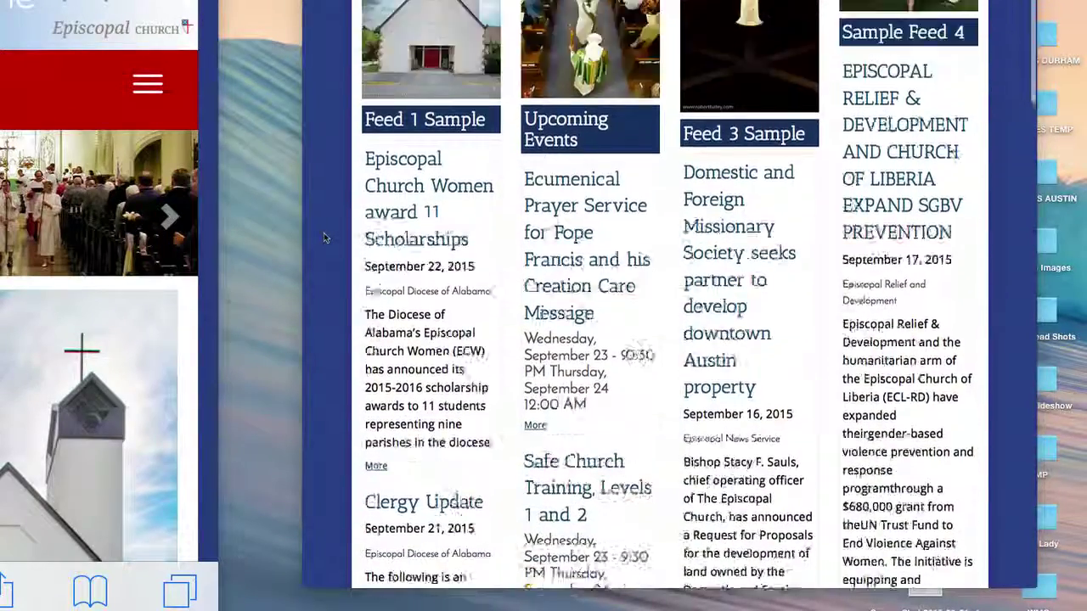
scroll(324, 237, "up", 5)
scroll(6, 251, "down", 5)
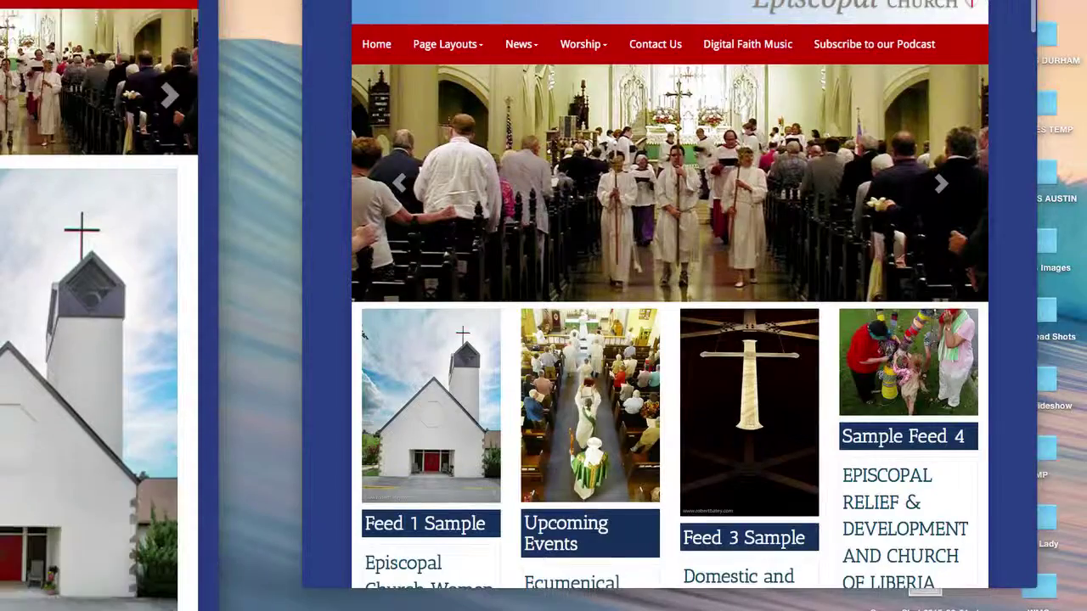
scroll(7, 251, "down", 3)
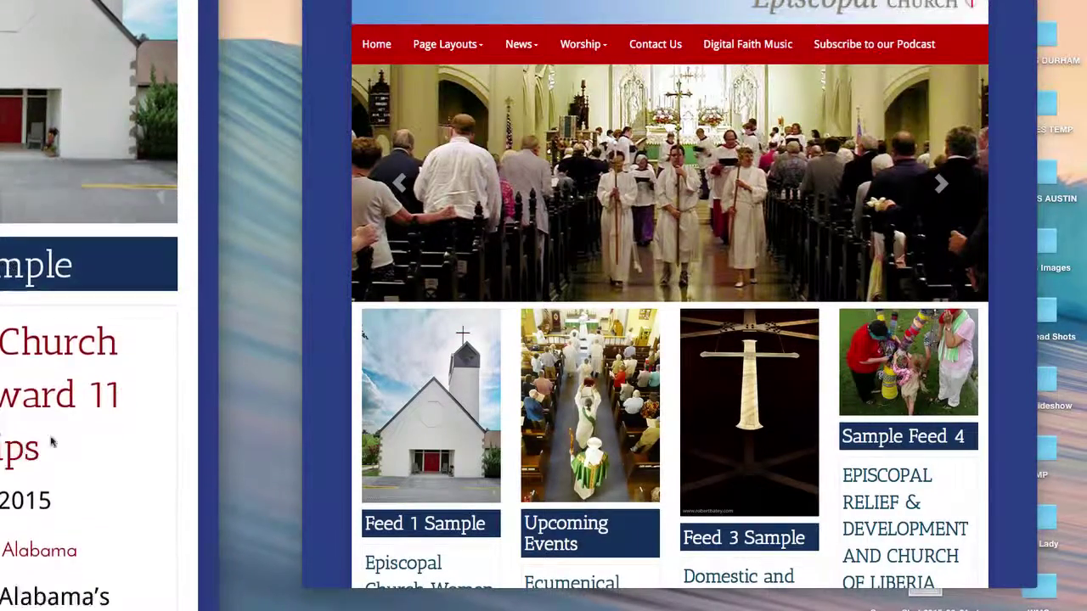
scroll(7, 252, "up", 5)
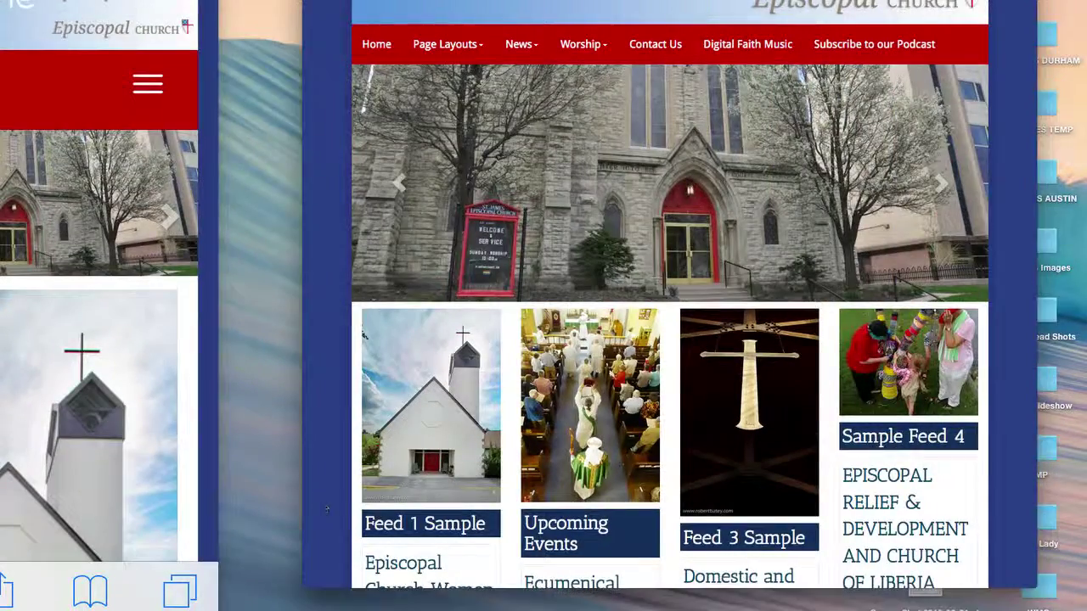
left_click_drag(1030, 586, 1086, 544)
Step: Scroll through the mobile Safari feed articles, then bring the desktop Firefox window forward
scroll(74, 326, "down", 8)
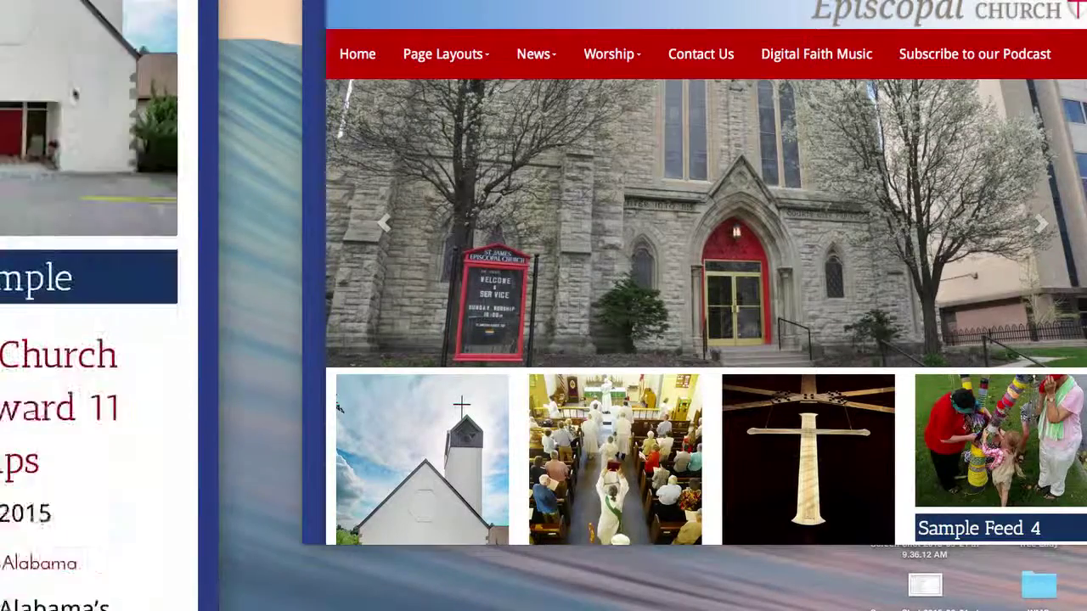
scroll(125, 288, "down", 10)
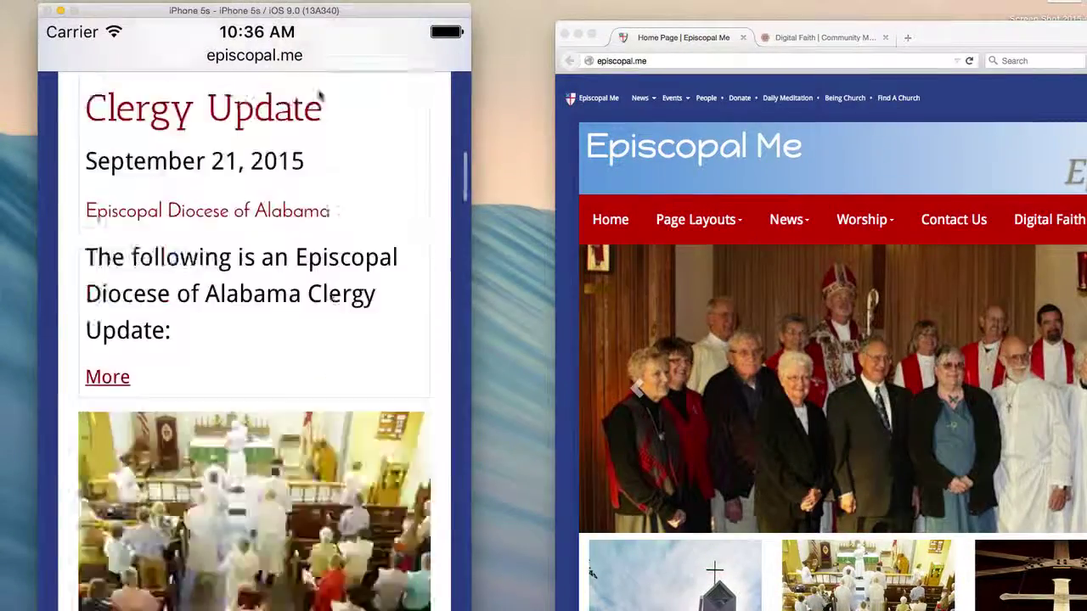
scroll(322, 289, "down", 15)
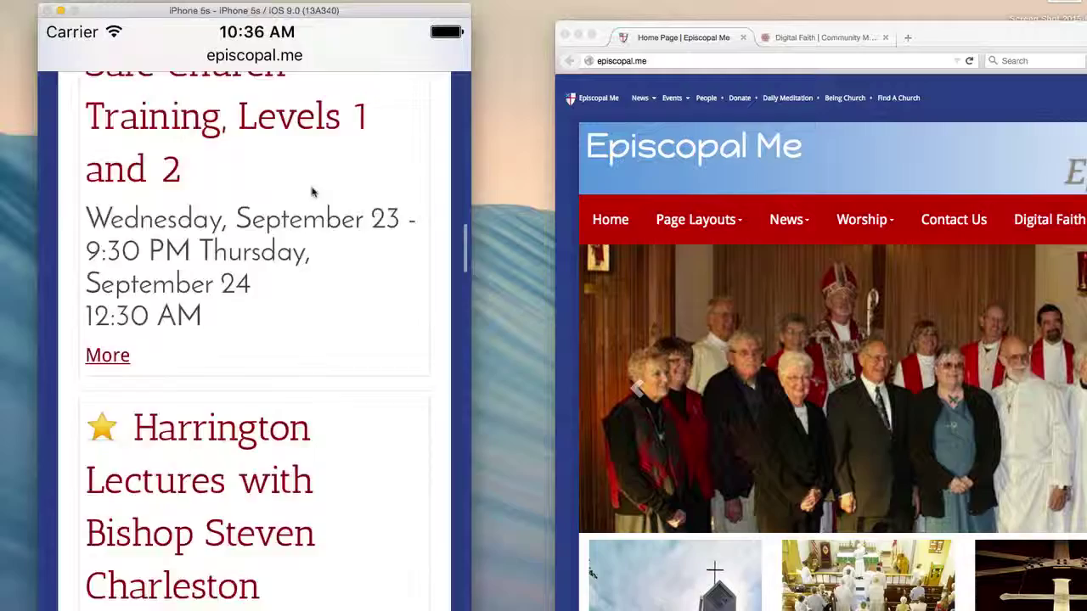
scroll(324, 514, "down", 15)
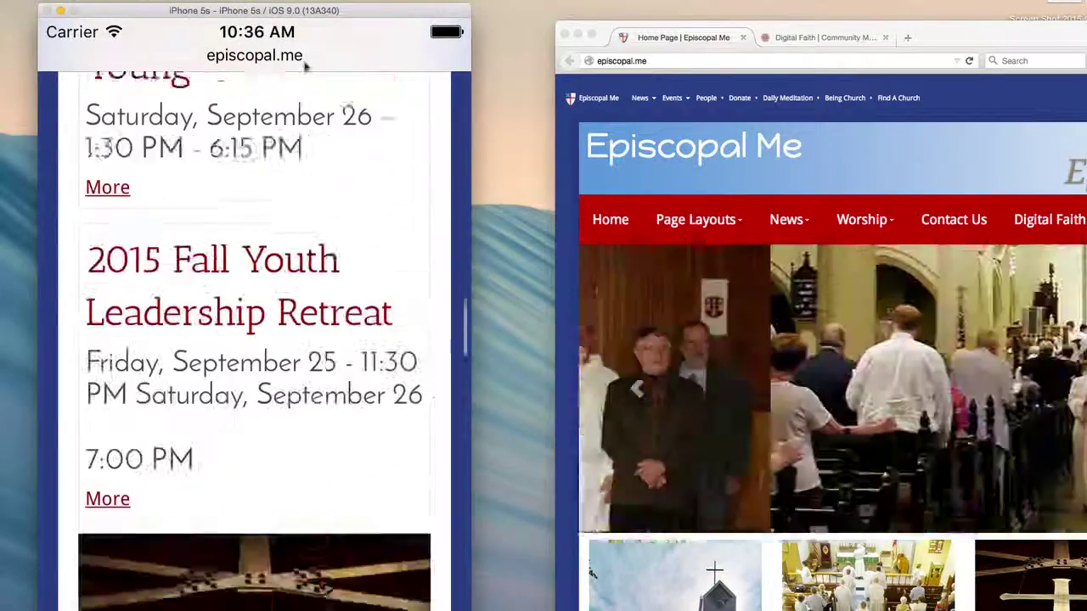
scroll(323, 540, "down", 5)
scroll(309, 357, "up", 20)
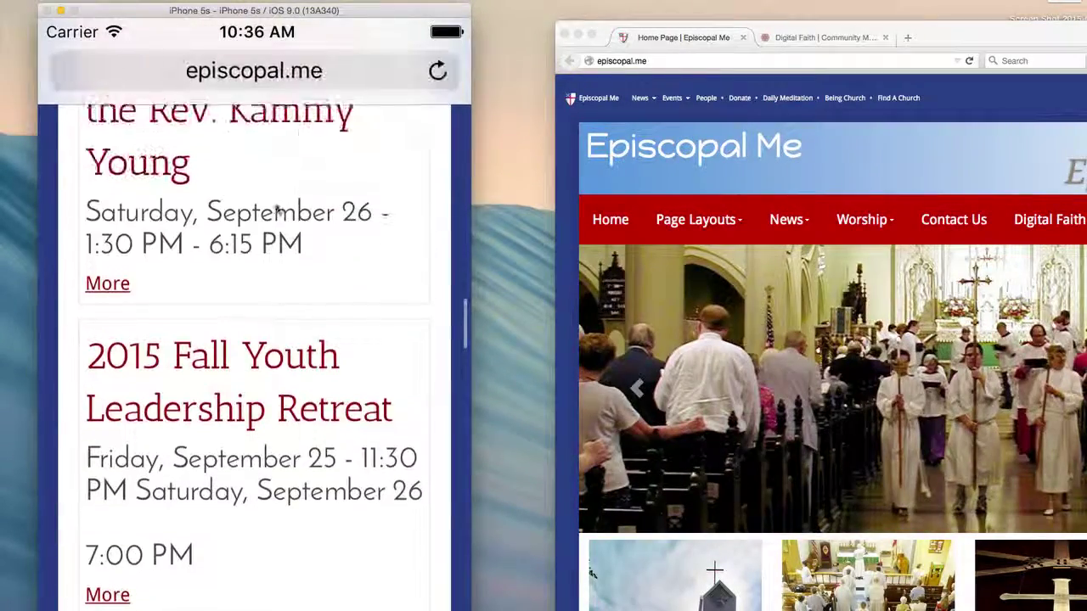
scroll(289, 422, "up", 15)
left_click(604, 580)
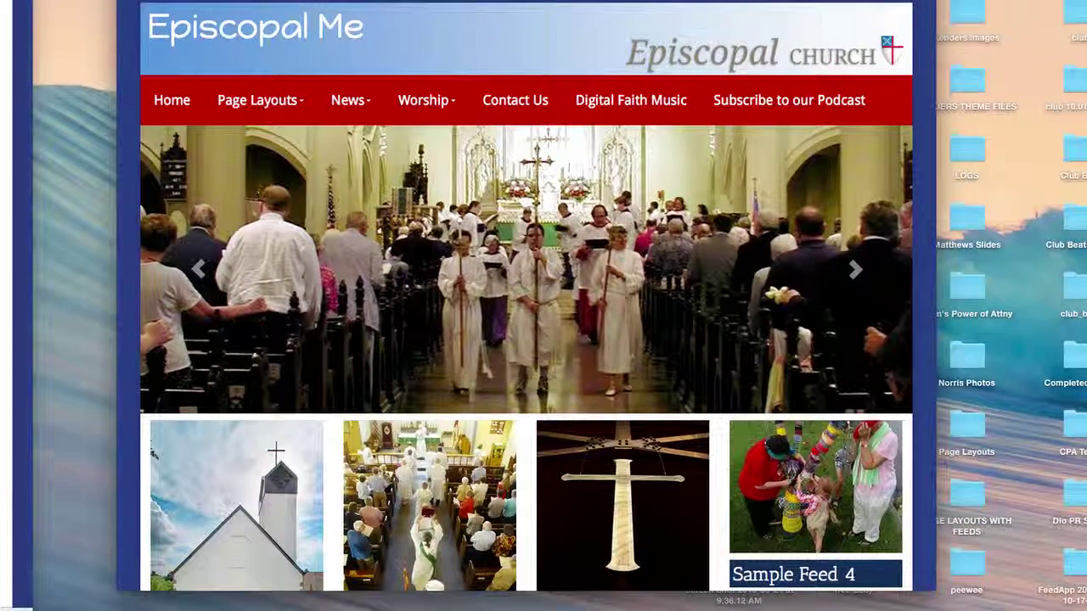
Step: Open the page inspector and inspect the Feed 1 church image's width and height
scroll(253, 334, "down", 8)
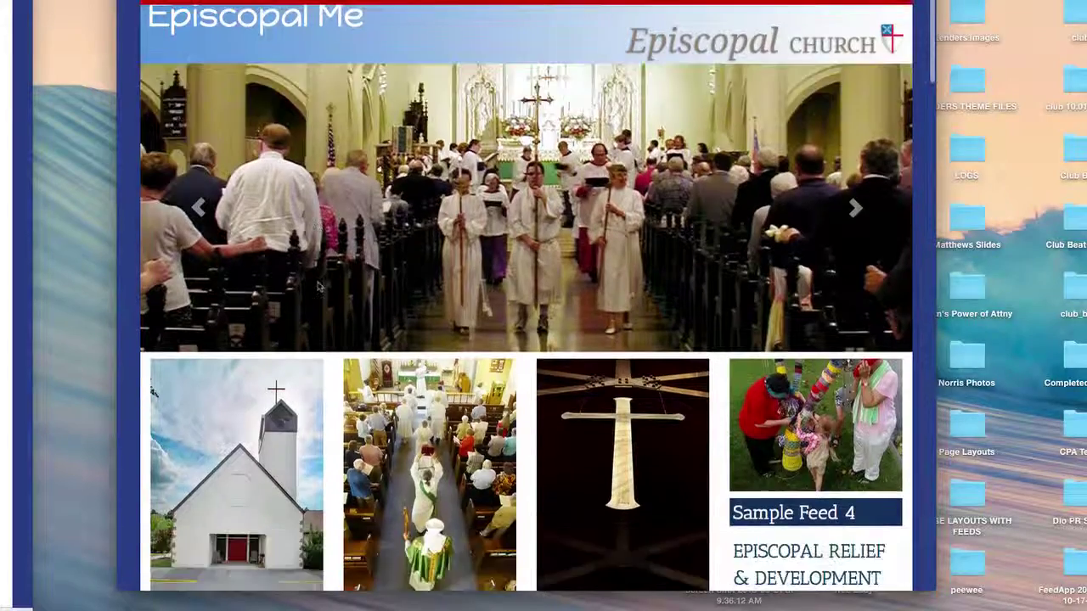
key("F12")
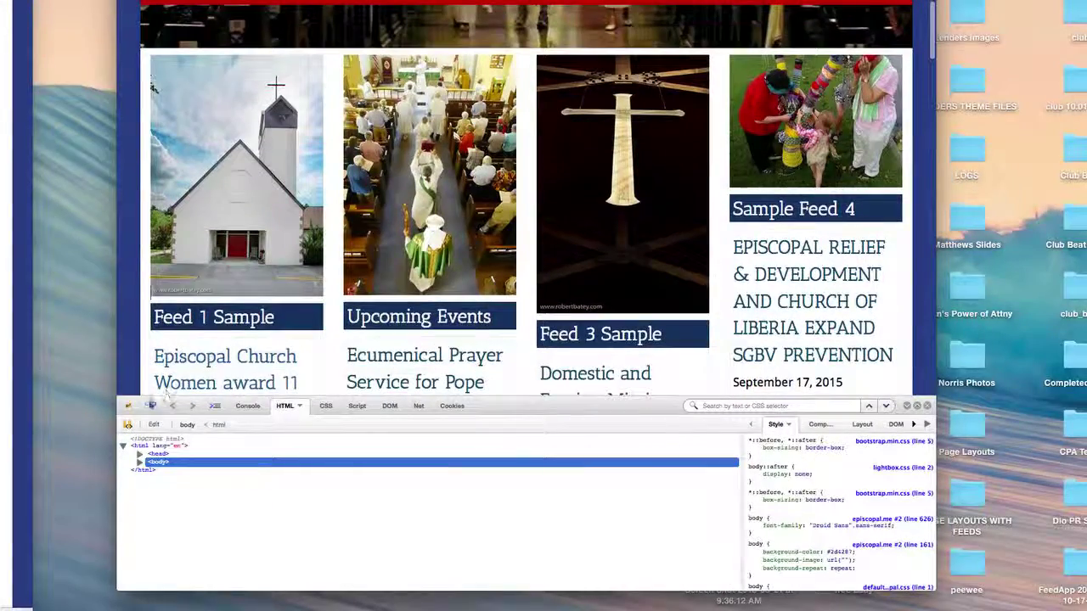
left_click(151, 406)
left_click(256, 207)
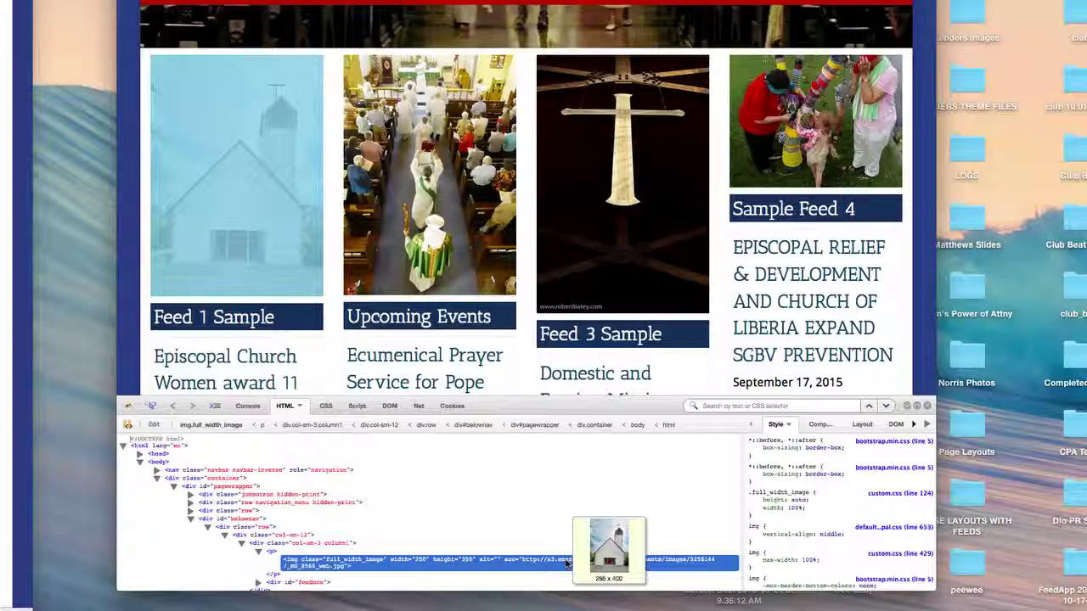
Step: Inspect the Upcoming Events and Feed 3 cross images' sizes, then narrow the browser window
left_click(150, 406)
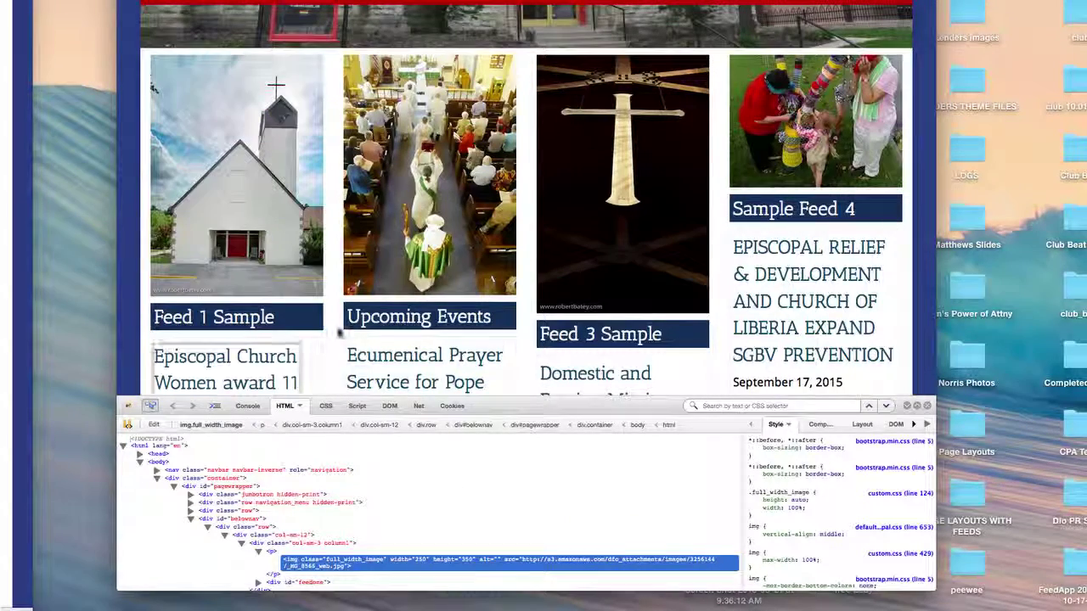
left_click(357, 280)
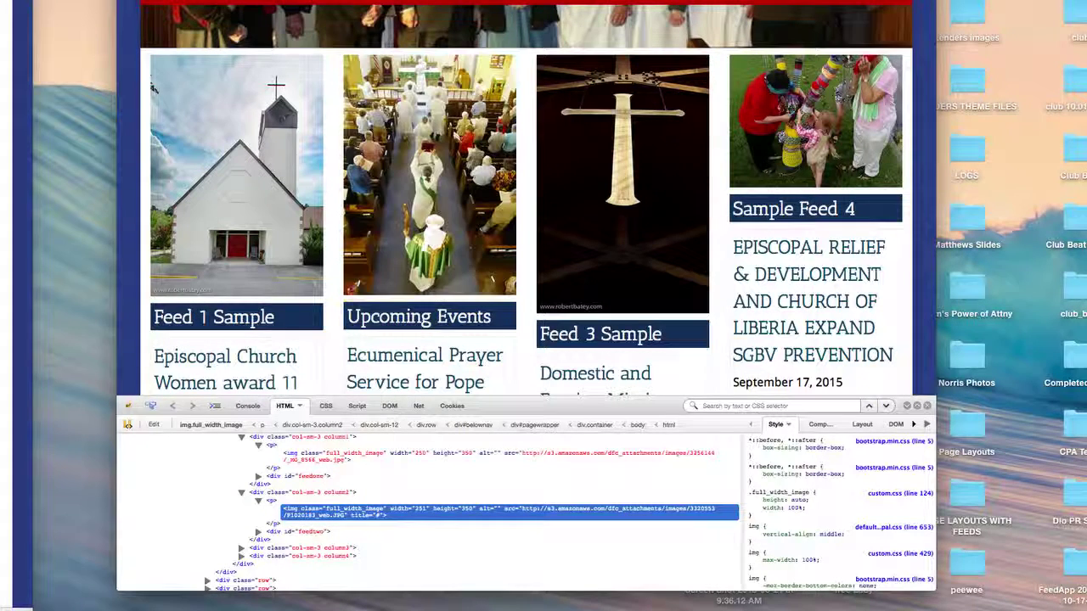
left_click(151, 408)
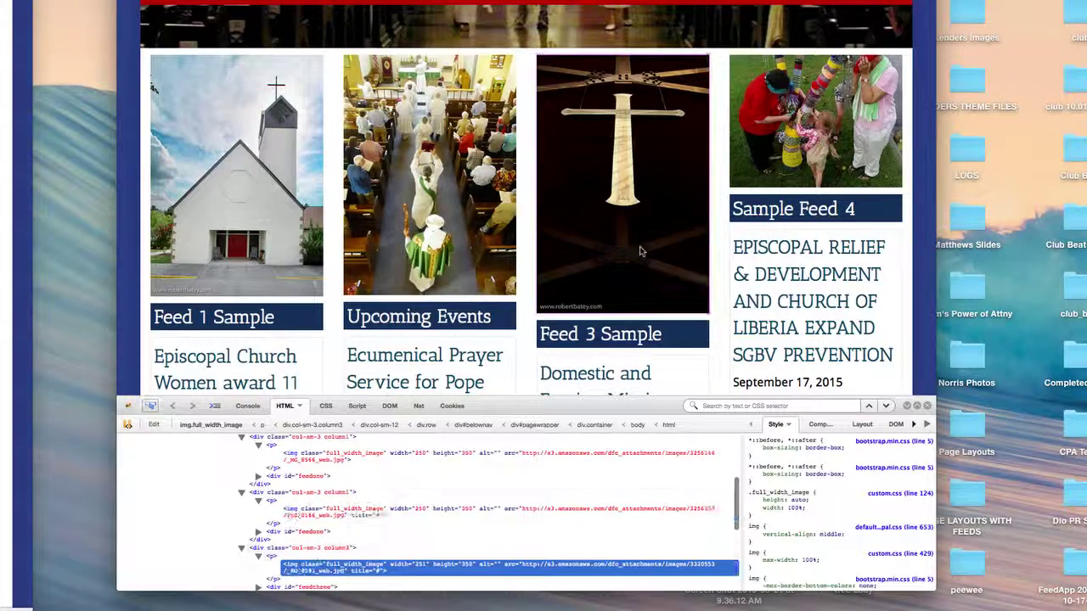
left_click(637, 250)
mouse_move(586, 568)
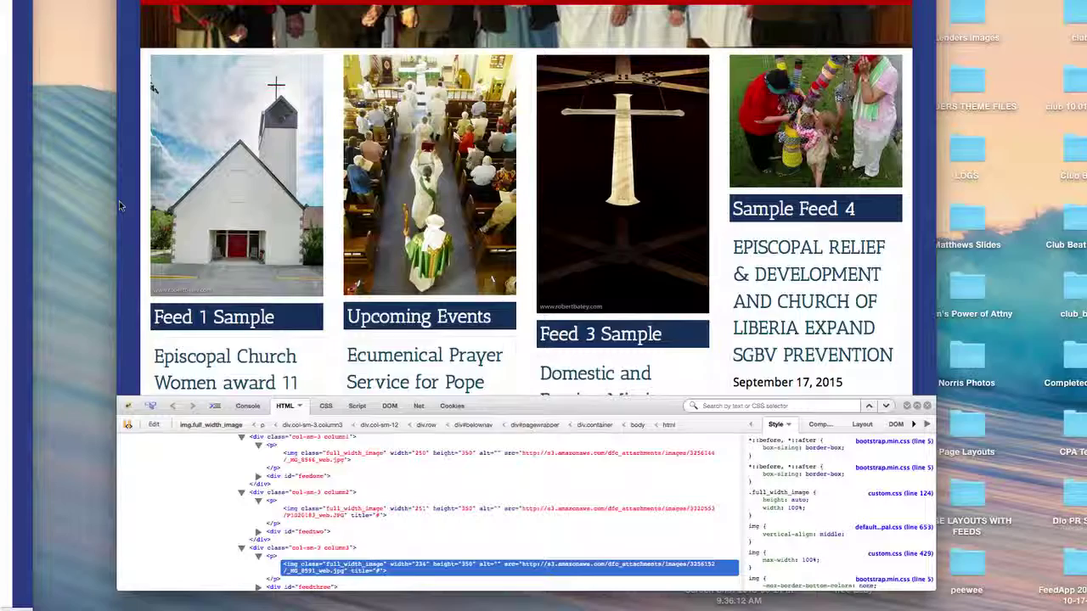
left_click_drag(119, 200, 127, 239)
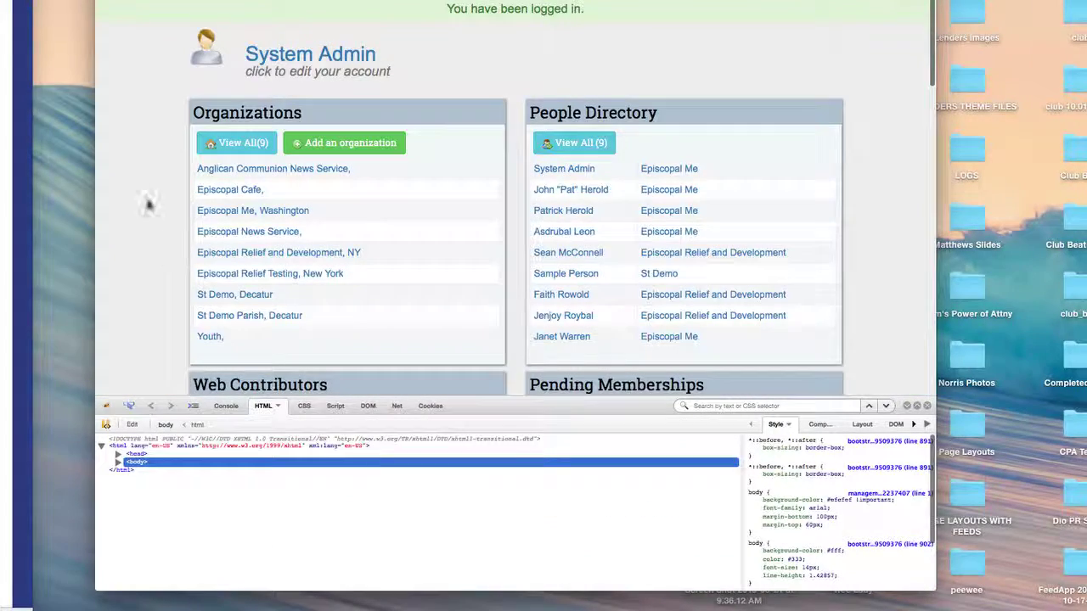
Step: Open Episcopal Me's home page editor and confirm the church image's class is 100%, cancelling unchanged
left_click(669, 168)
key("F12")
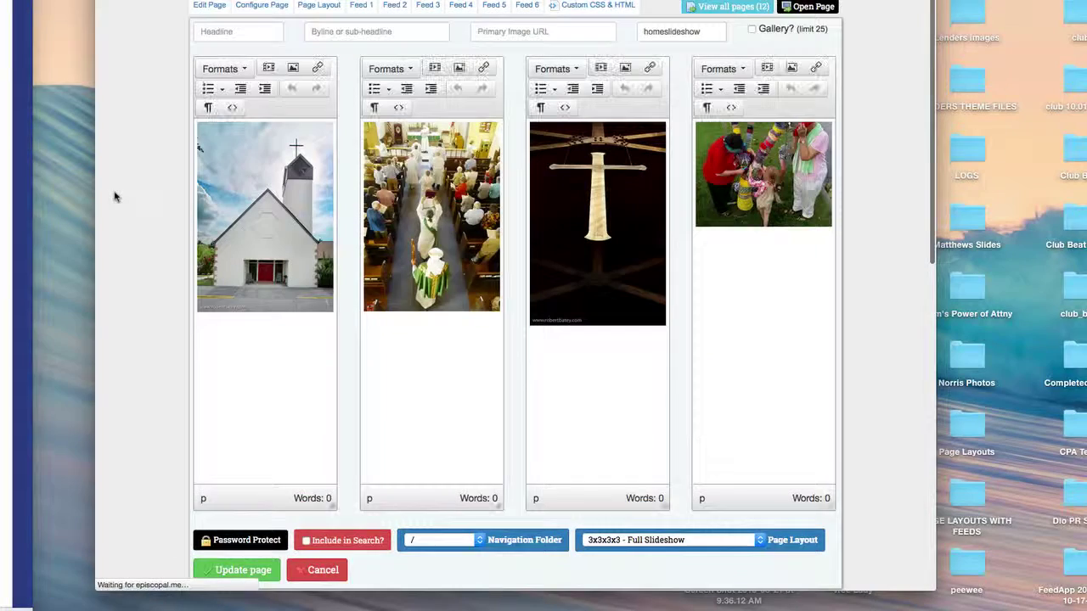
left_click(229, 228)
left_click(293, 67)
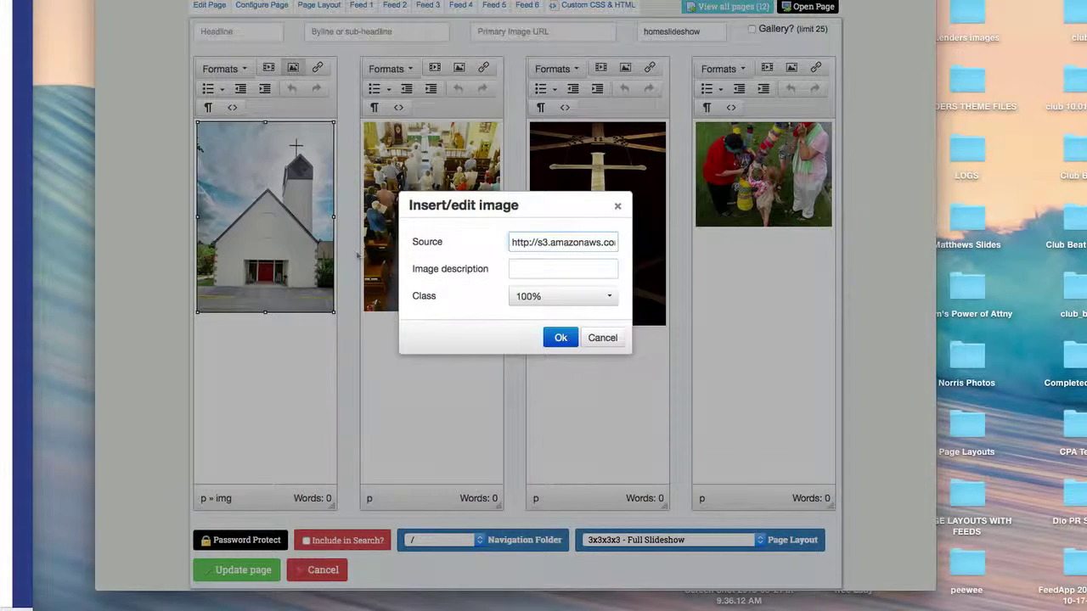
left_click(595, 296)
scroll(564, 416, "down", 2)
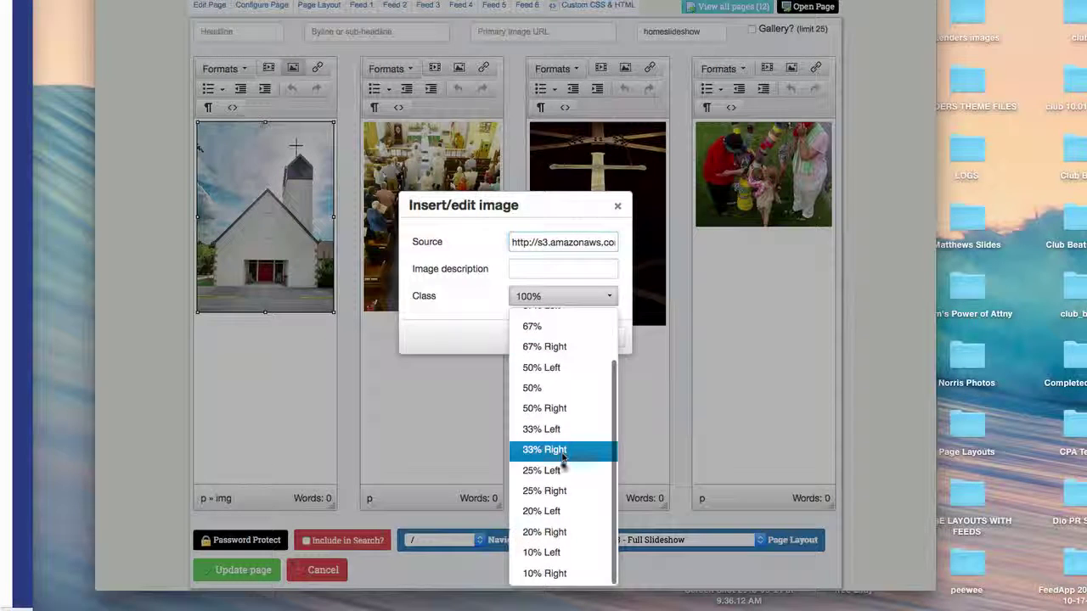
scroll(540, 340, "up", 2)
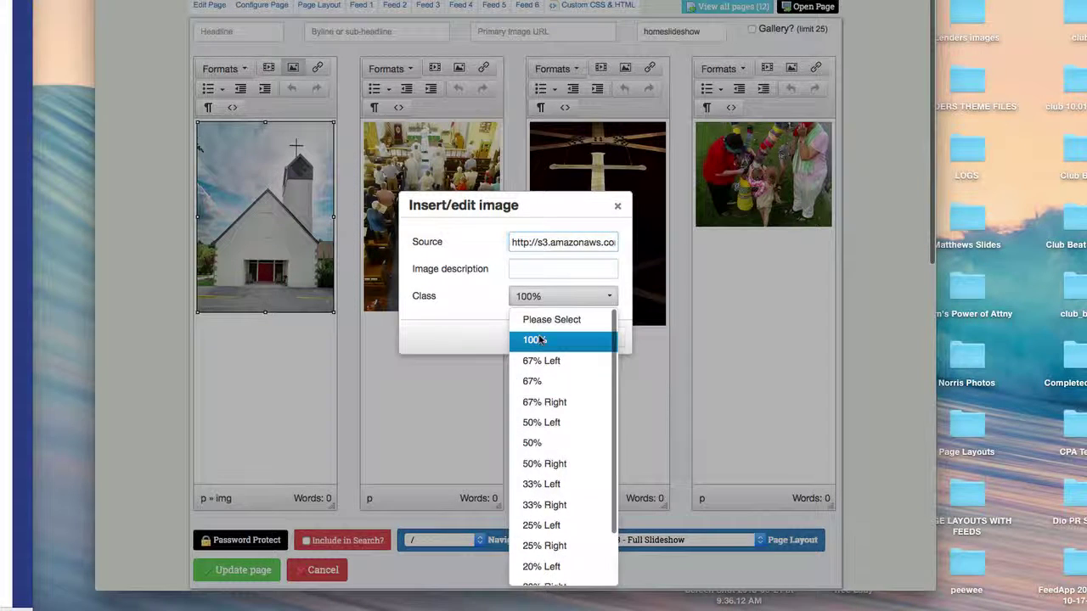
left_click(531, 339)
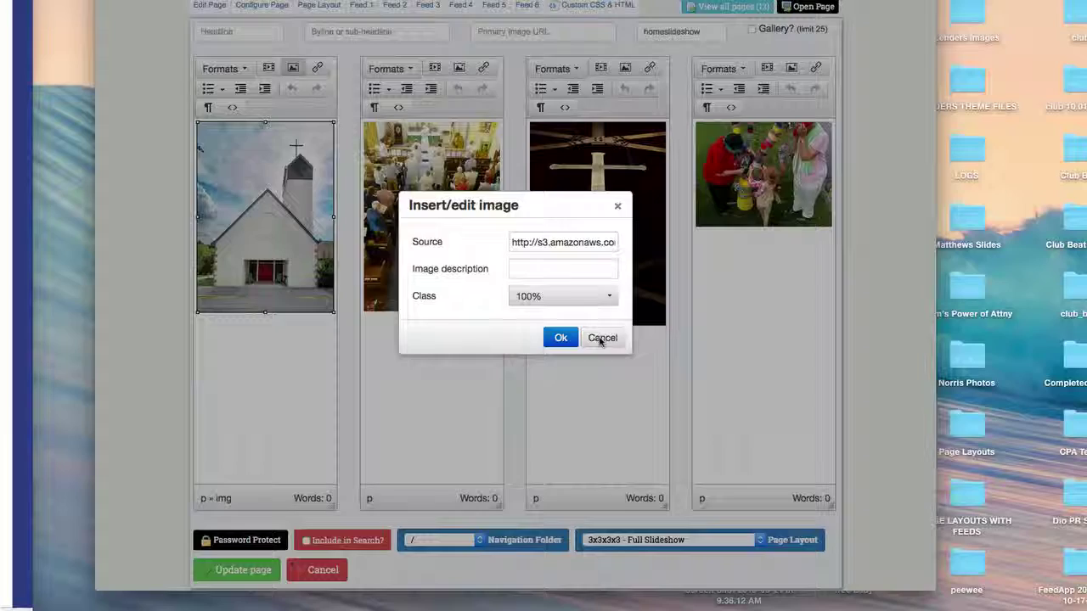
left_click(601, 338)
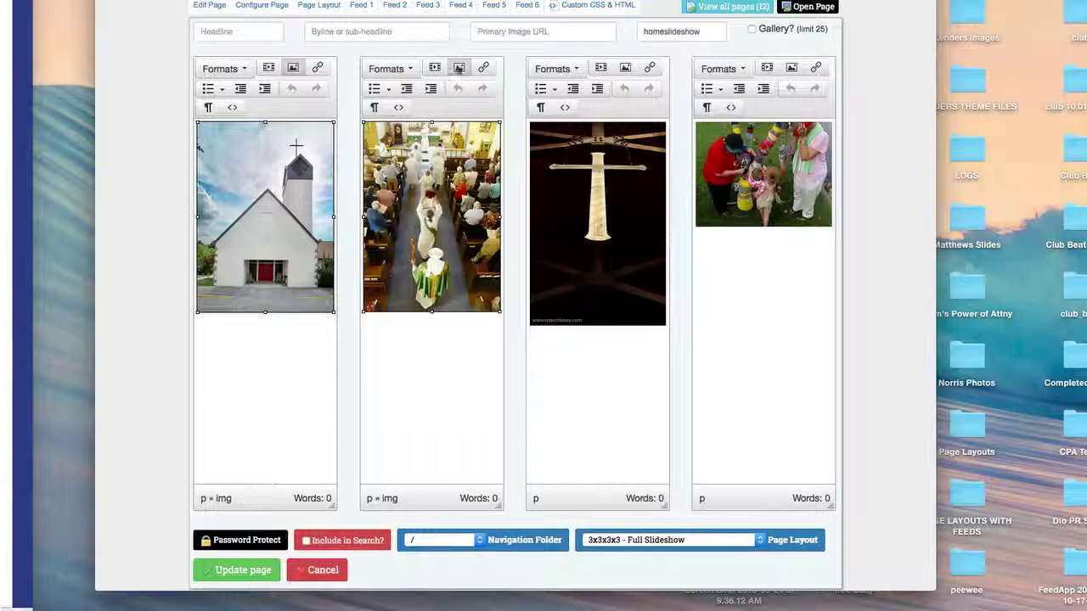
Step: Check the second feed image's properties without changes and select the third column's cross image
left_click(459, 67)
left_click(614, 340)
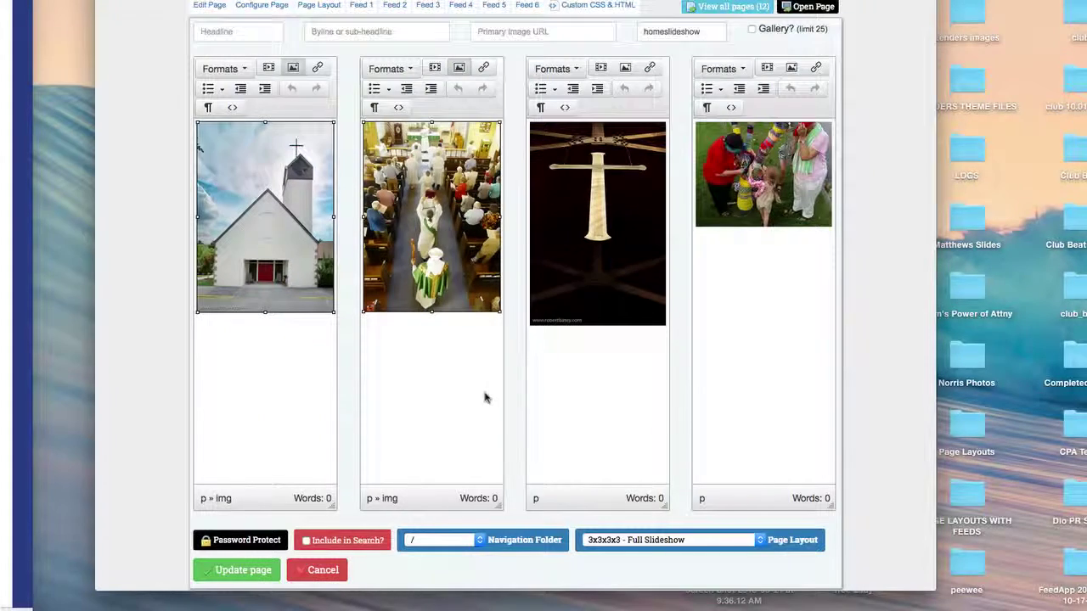
left_click(600, 283)
Step: Select the group photo in the fourth feed column of the editor
left_click(749, 170)
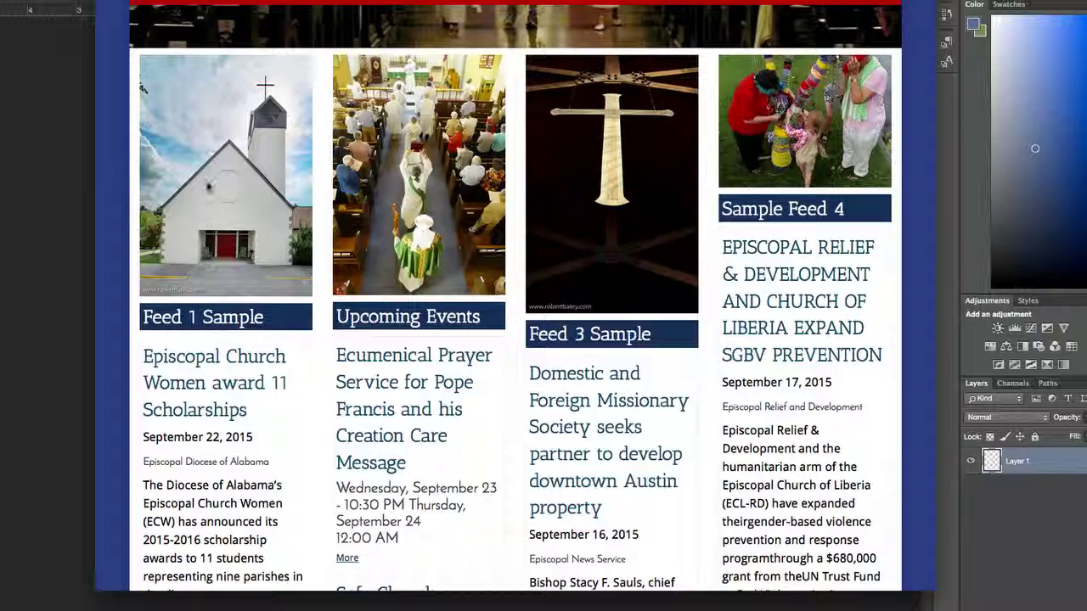
Step: Copy the Feed 1 church photo and paste it into a new 286×400 transparent document
right_click(212, 182)
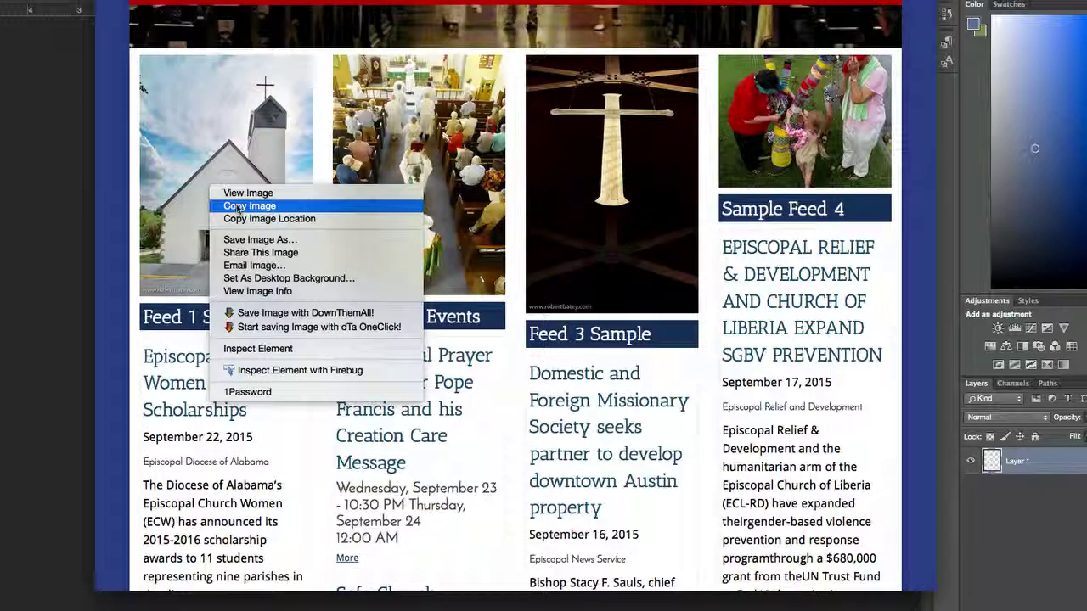
left_click(238, 206)
left_click(36, 254)
key("super+n")
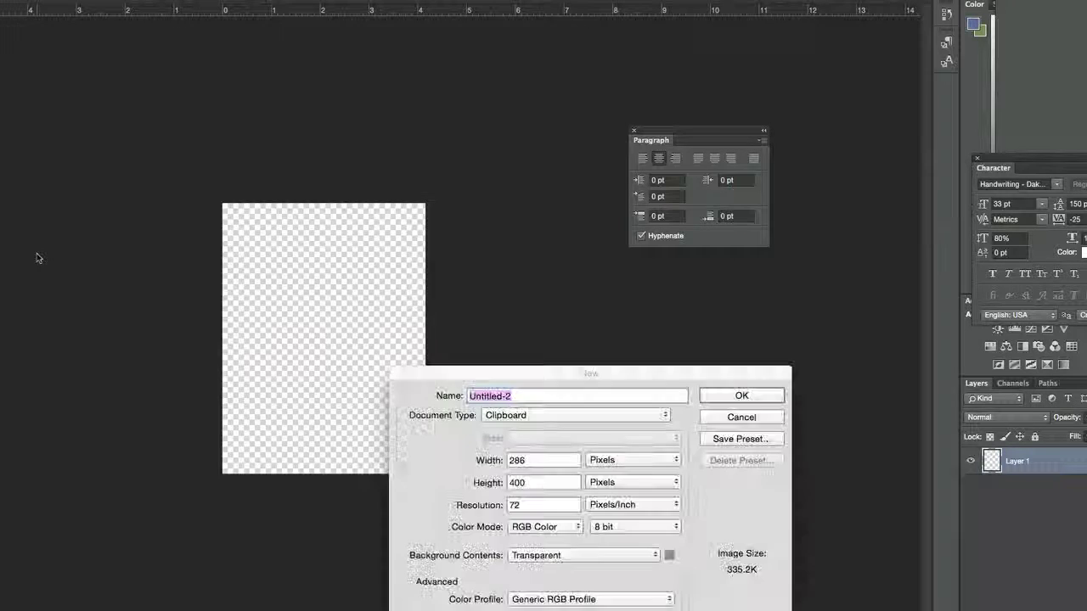
key("Return")
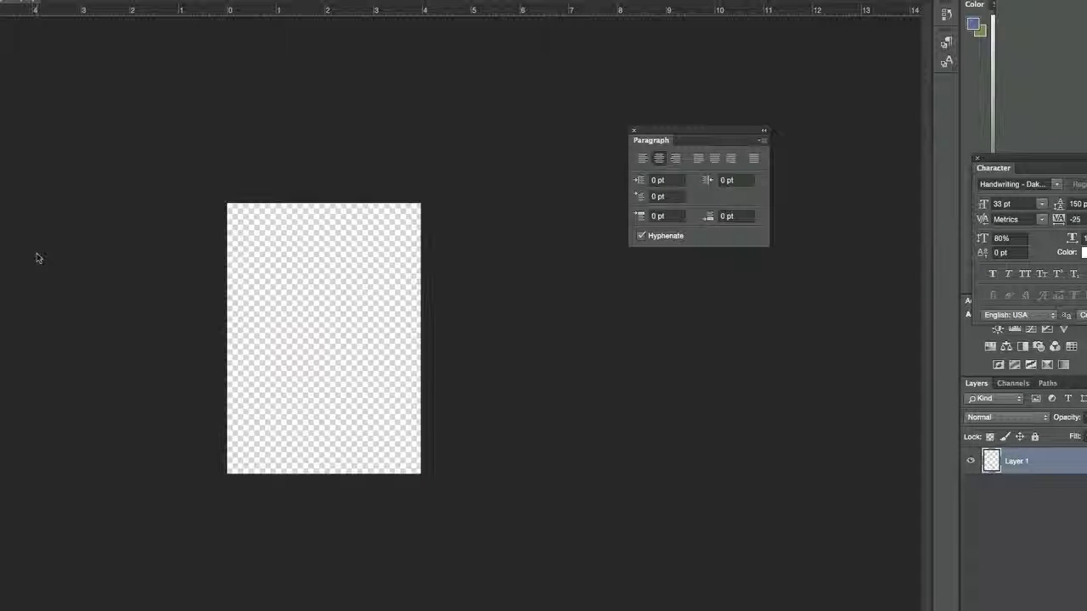
key("super+v")
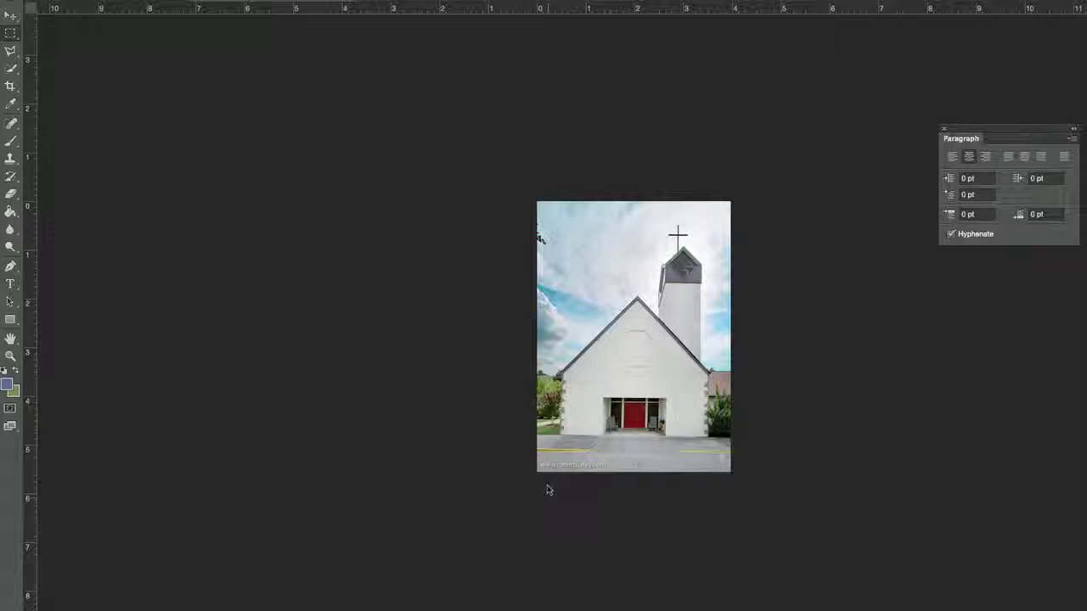
Step: Copy the church photo minus its bottom strip into a new 286×357 document
left_click_drag(777, 458, 513, 217)
key("shift+Up")
key("shift+Up")
key("shift+Up")
key("shift+Up")
key("shift+Up")
key("shift+Up")
key("shift+Up")
key("shift+Up")
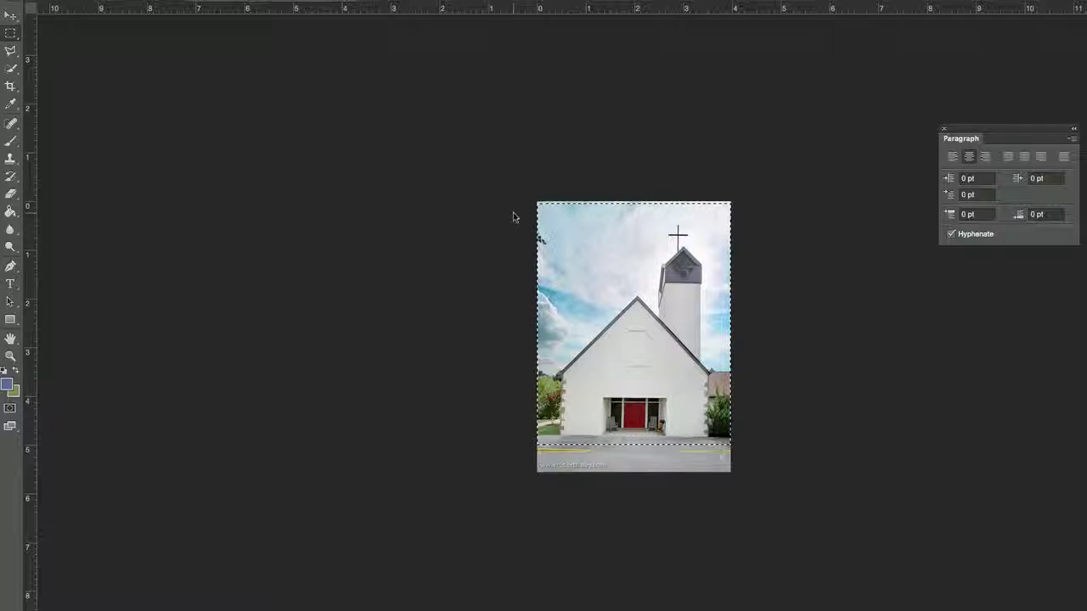
key("ctrl+n")
key("BackSpace")
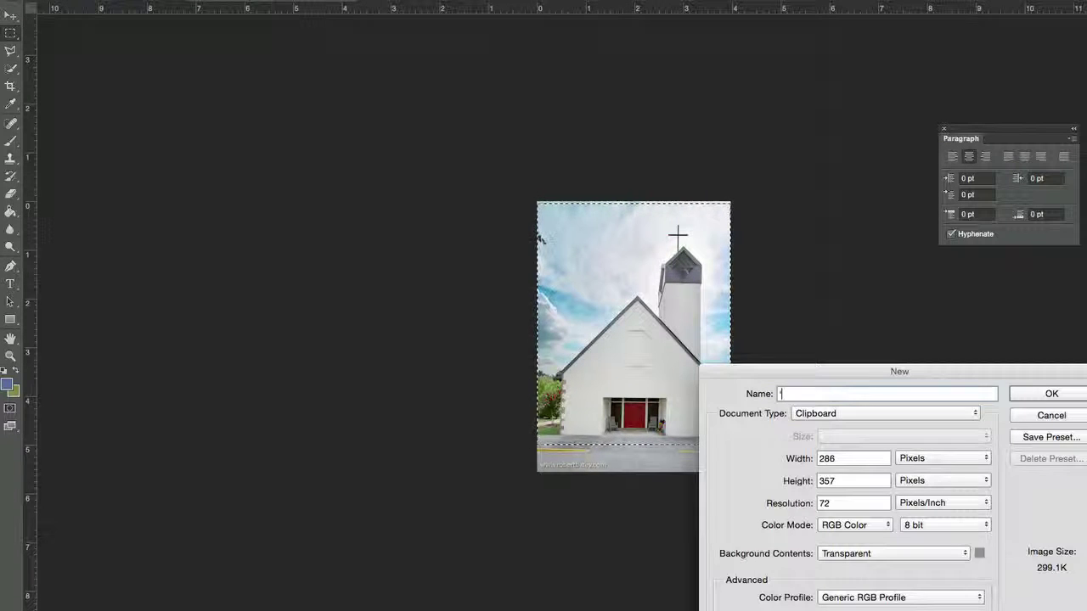
left_click(1051, 395)
key("ctrl+v")
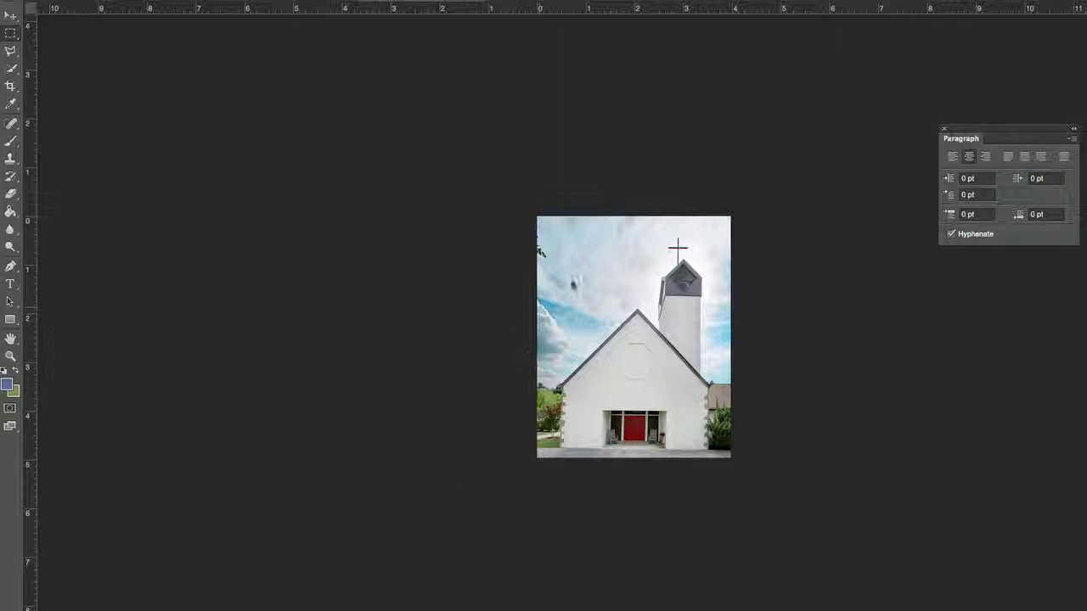
Step: Copy the procession image from the feed page and paste it into the document
key("super+Tab")
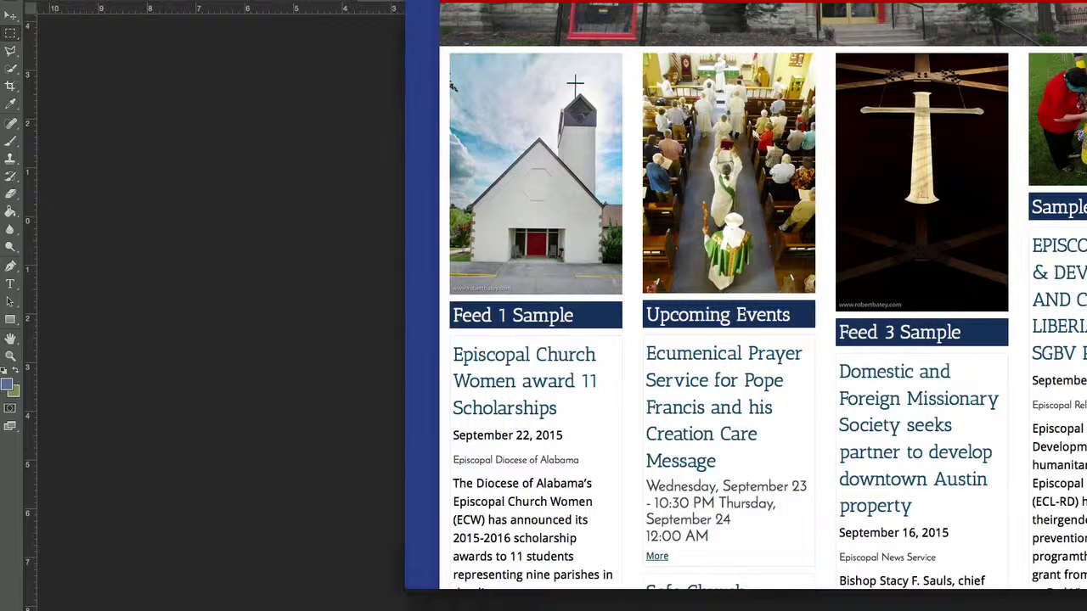
right_click(759, 195)
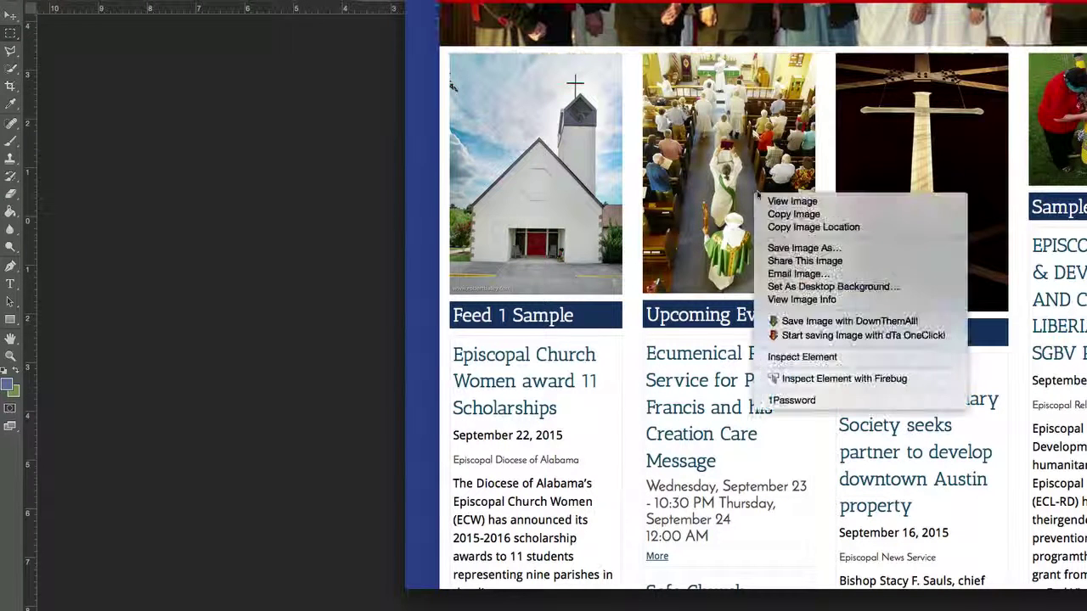
left_click(793, 214)
left_click(342, 248)
key("super+v")
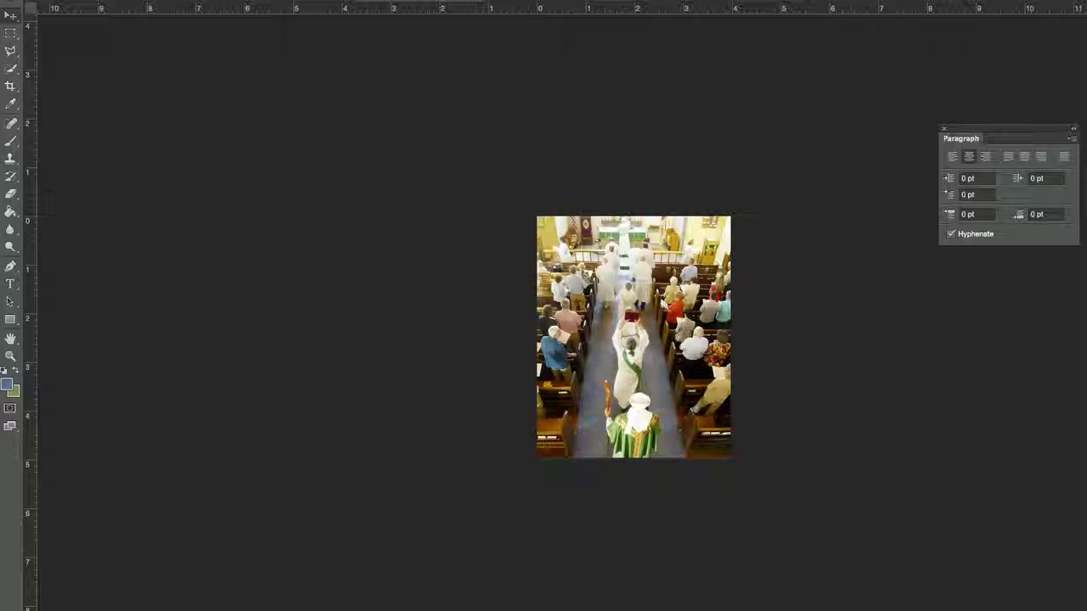
Step: Copy the Feed 3 cross image from the browser and paste it into the document
key("super+Tab")
right_click(890, 150)
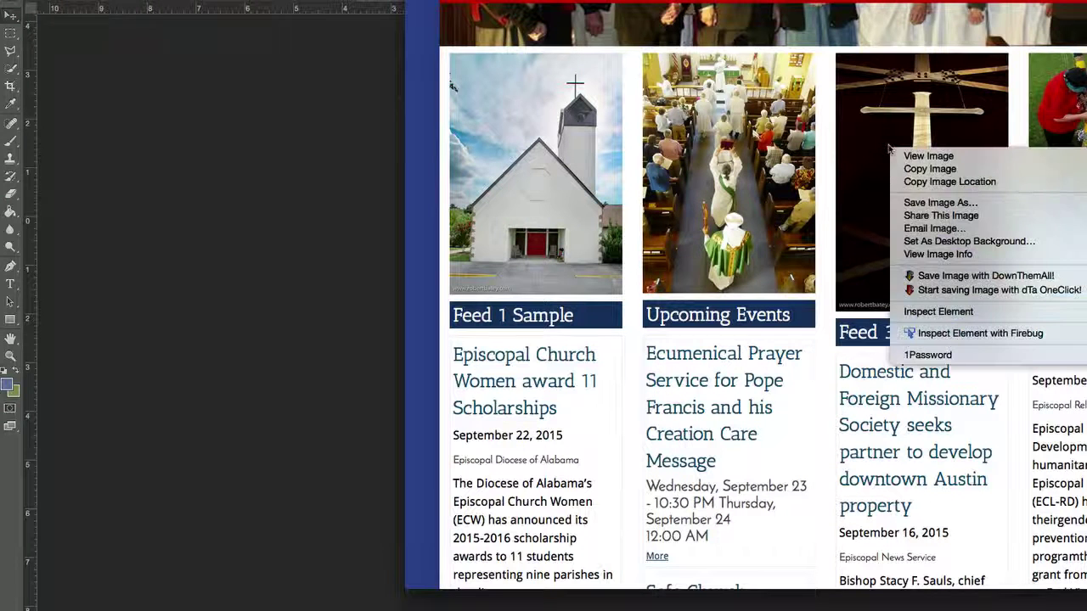
left_click(918, 168)
key("super+Tab")
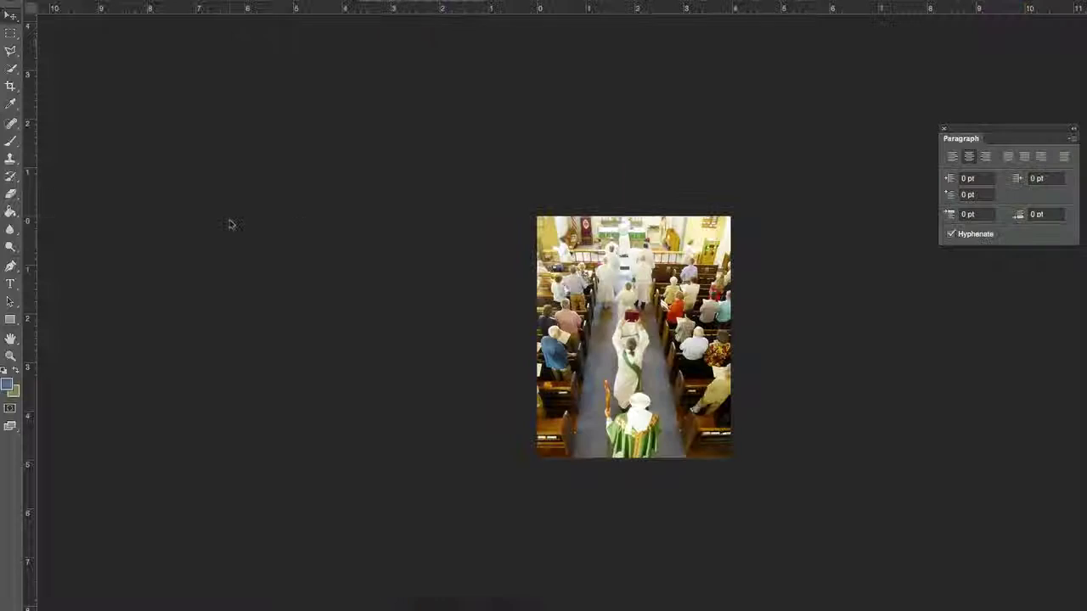
key("super+v")
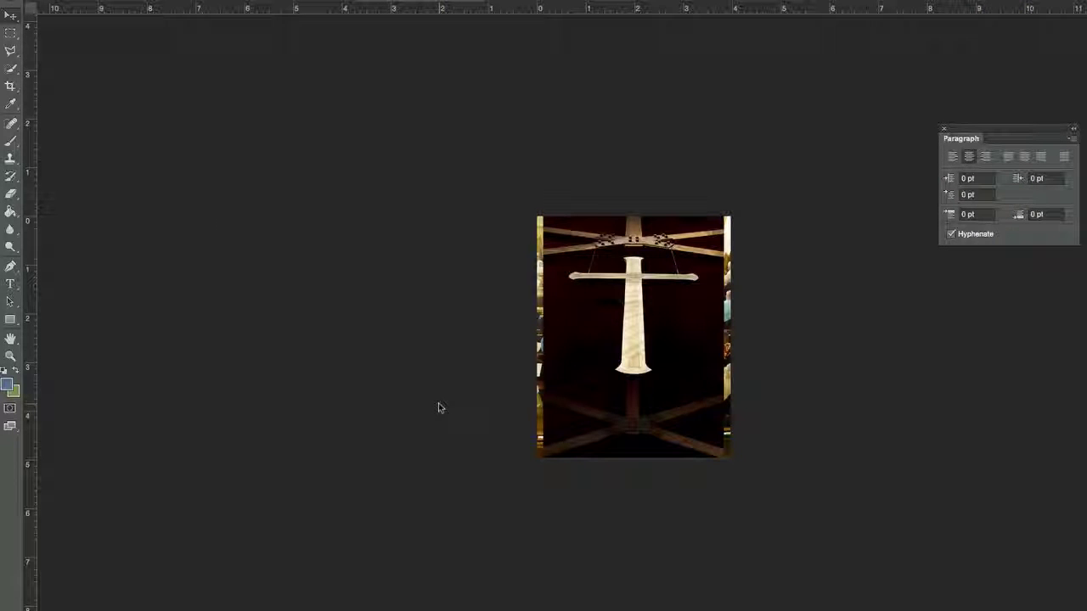
Step: Enlarge and shift the cross image to cover the whole 286×357 canvas, then apply
key("super+t")
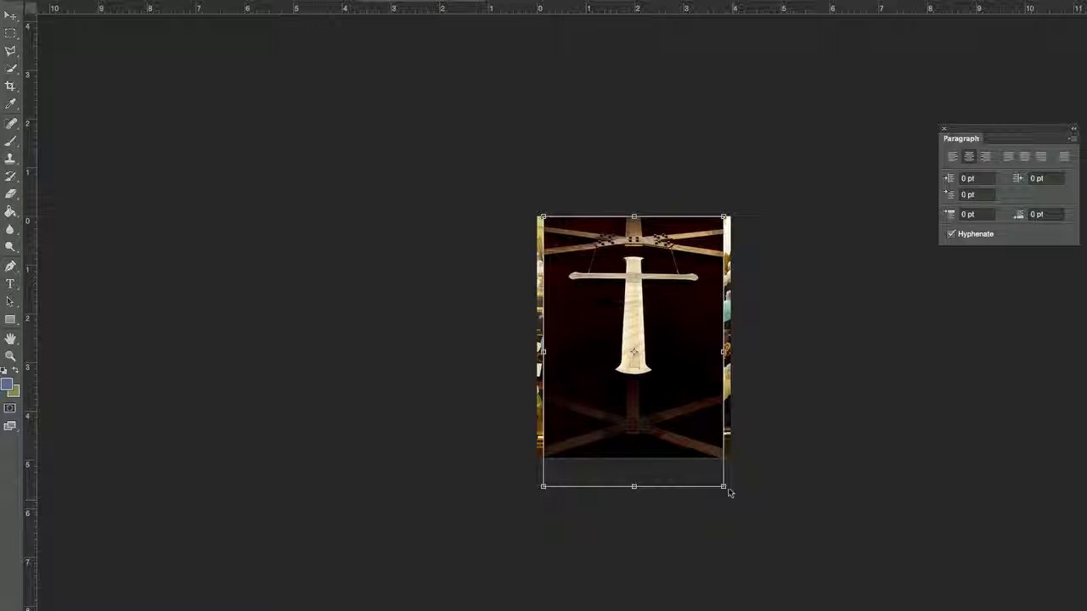
left_click_drag(726, 491, 738, 506)
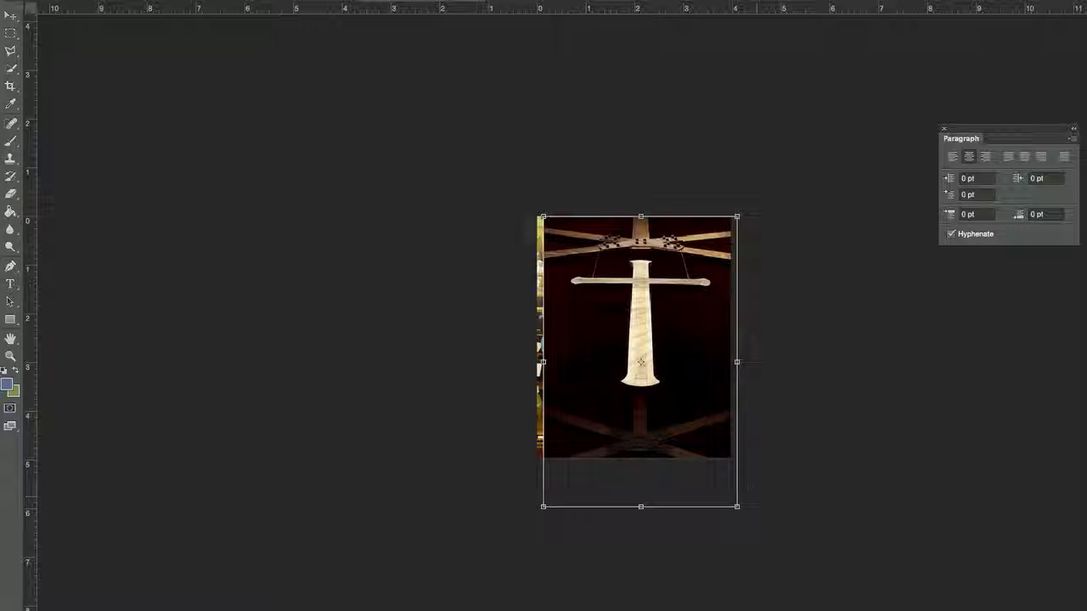
left_click_drag(543, 218, 532, 201)
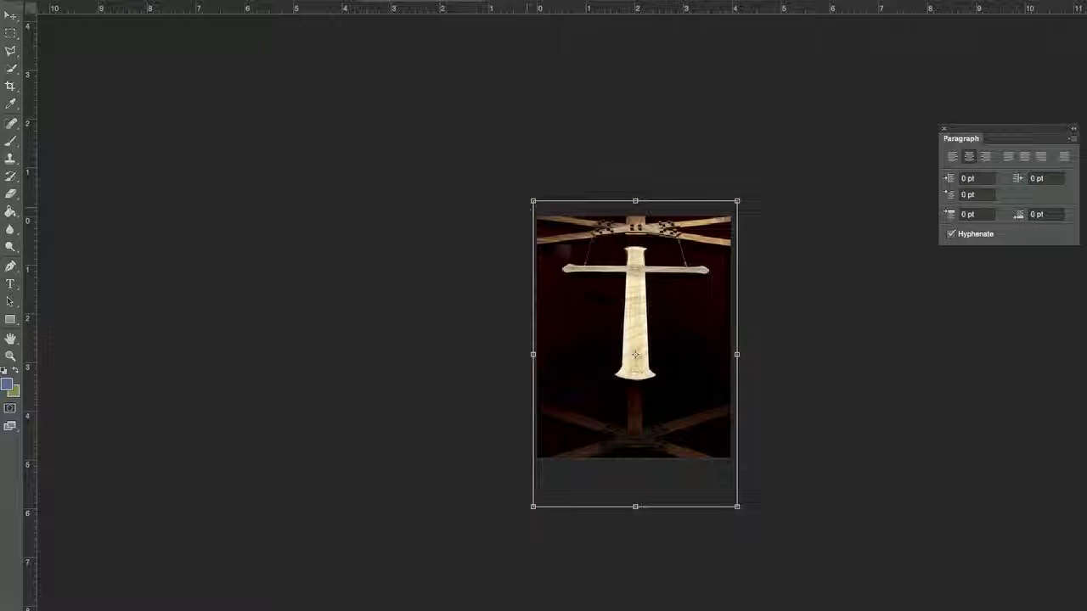
left_click_drag(598, 345, 596, 353)
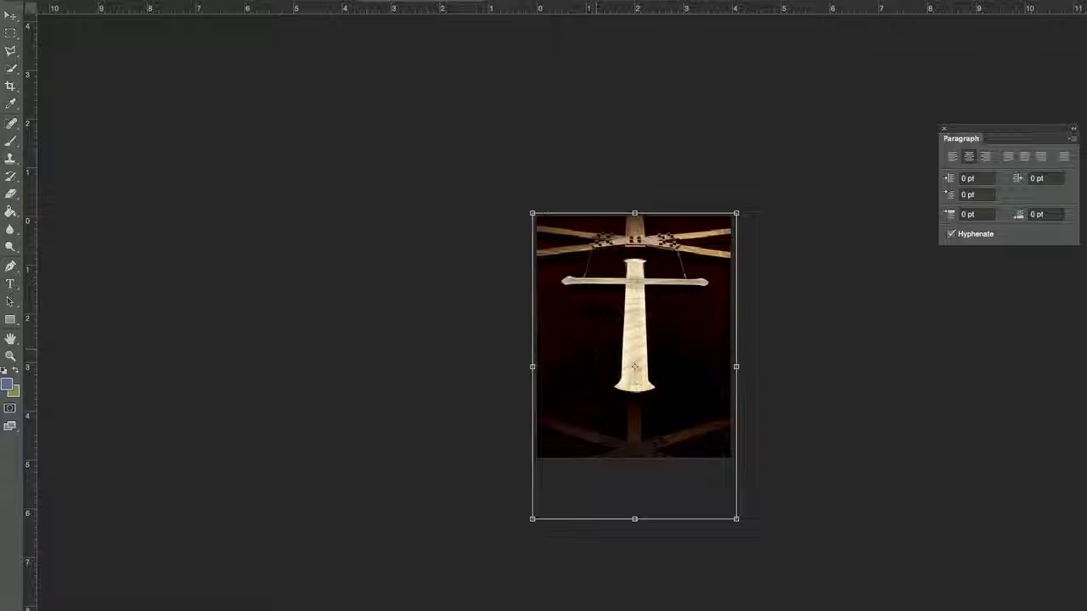
left_click(11, 16)
left_click(802, 144)
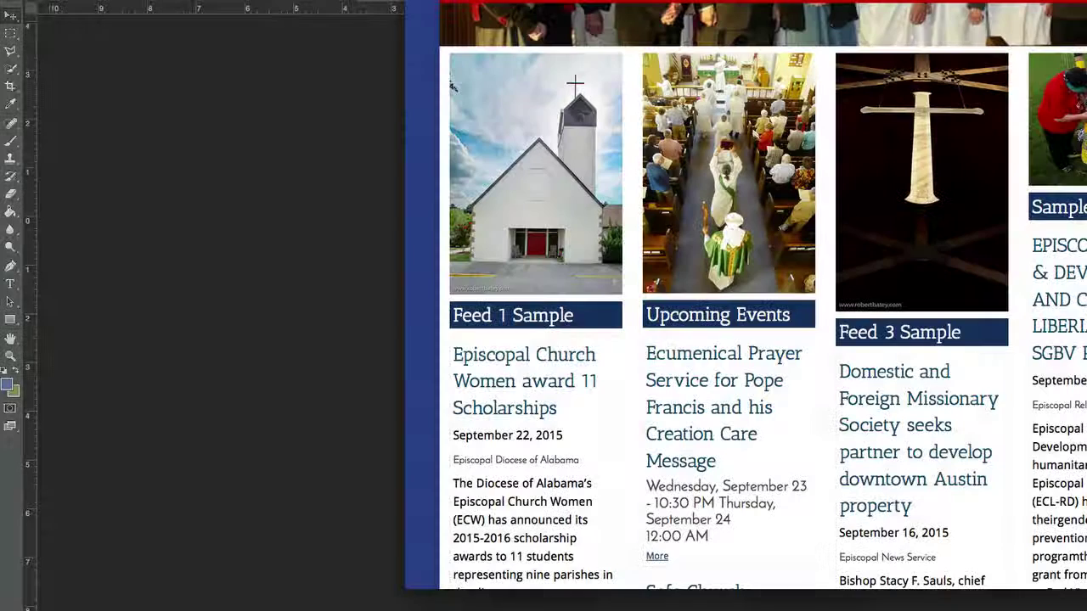
Step: Enlarge the pasted yarn-wrapped tree photo and shift it left to fill the 286×357 canvas
key("super+Tab")
left_click(318, 306)
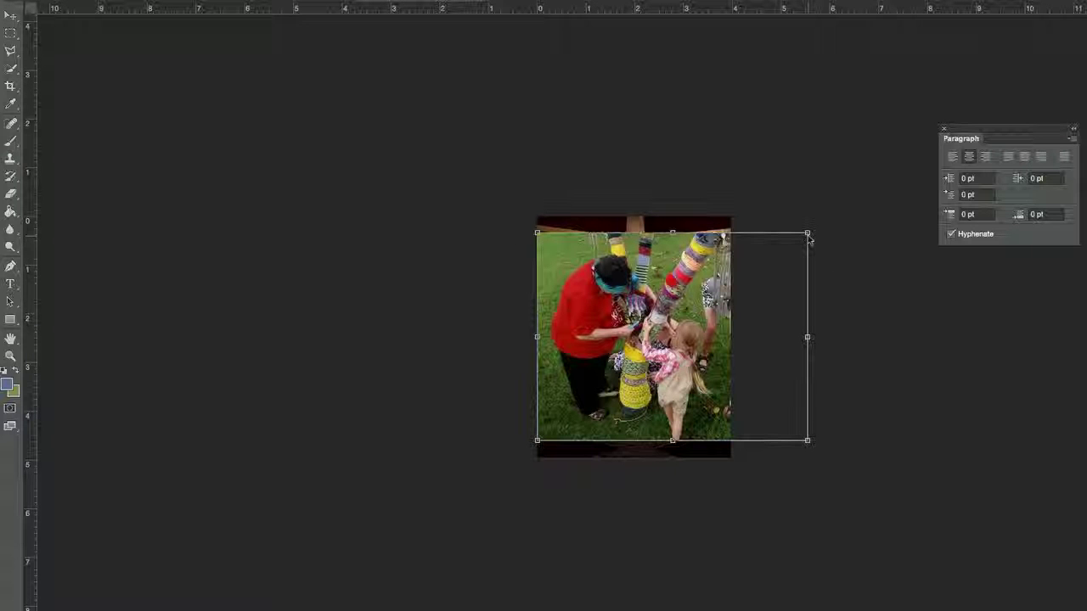
left_click_drag(809, 241, 851, 204)
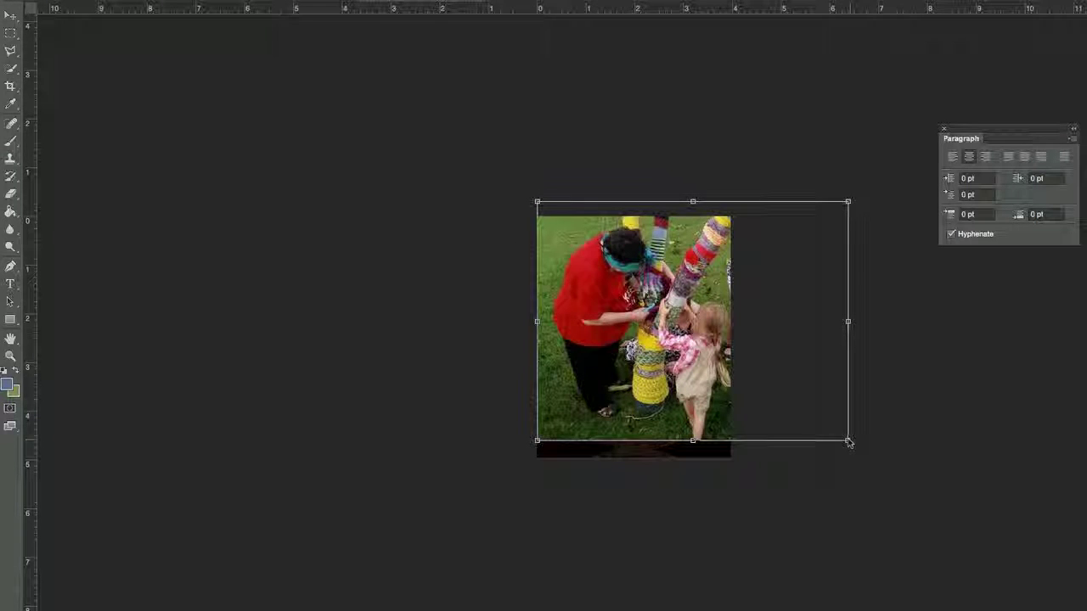
left_click_drag(849, 442, 892, 473)
left_click_drag(652, 350, 607, 360)
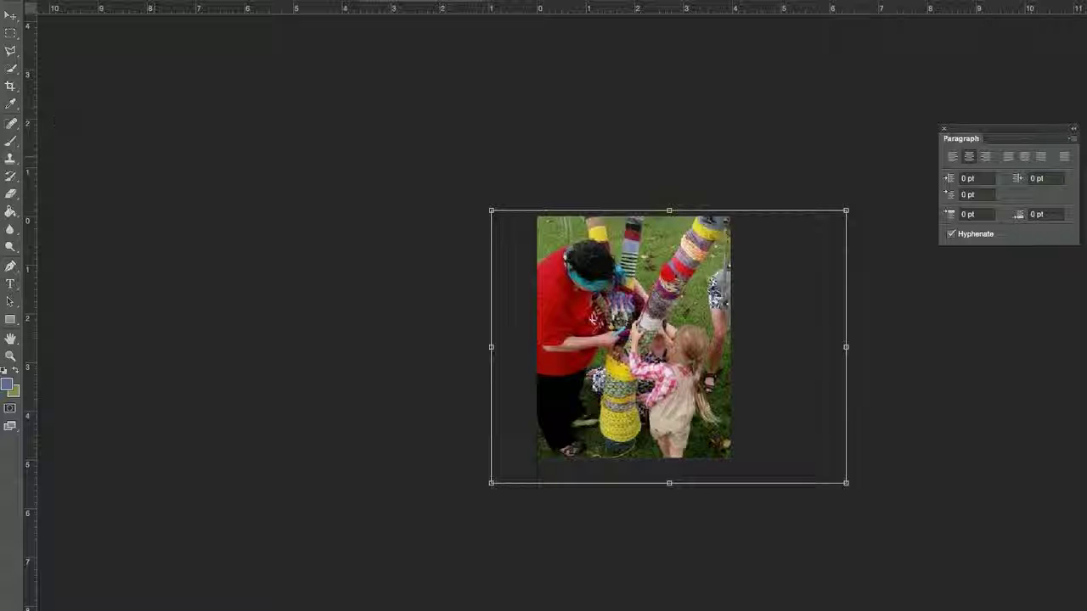
left_click(13, 15)
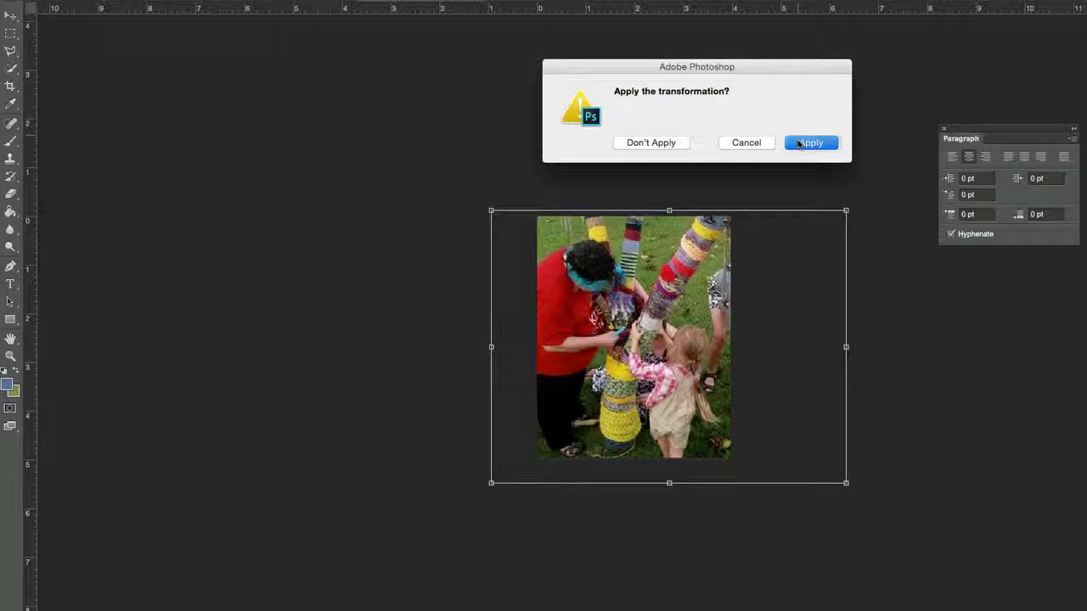
left_click(802, 142)
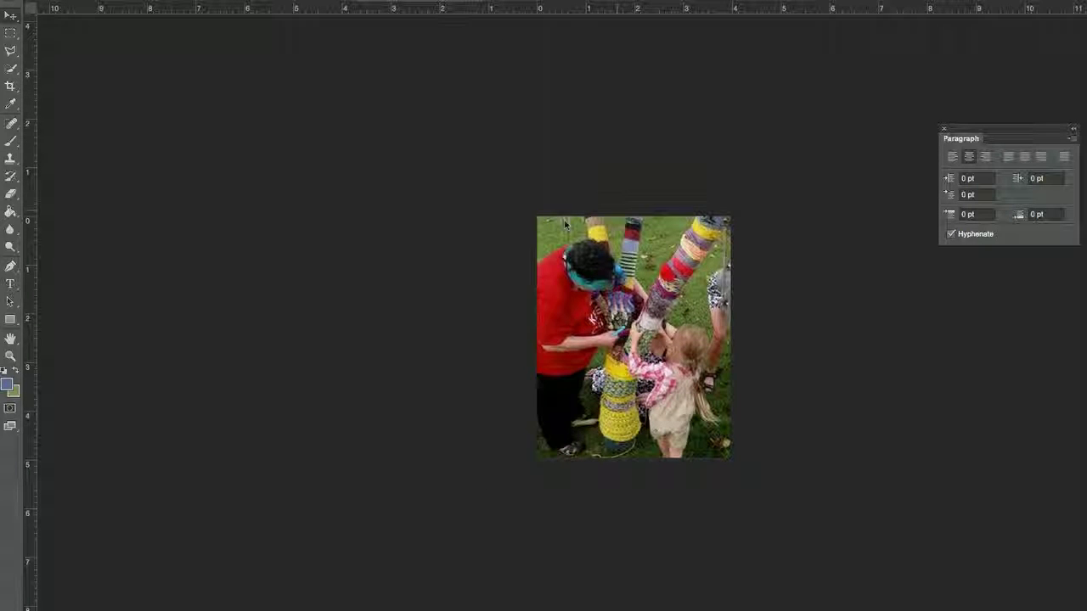
Step: Start a File > Export > Save for Web (Legacy) export of the yarn tree image
left_click(34, 1)
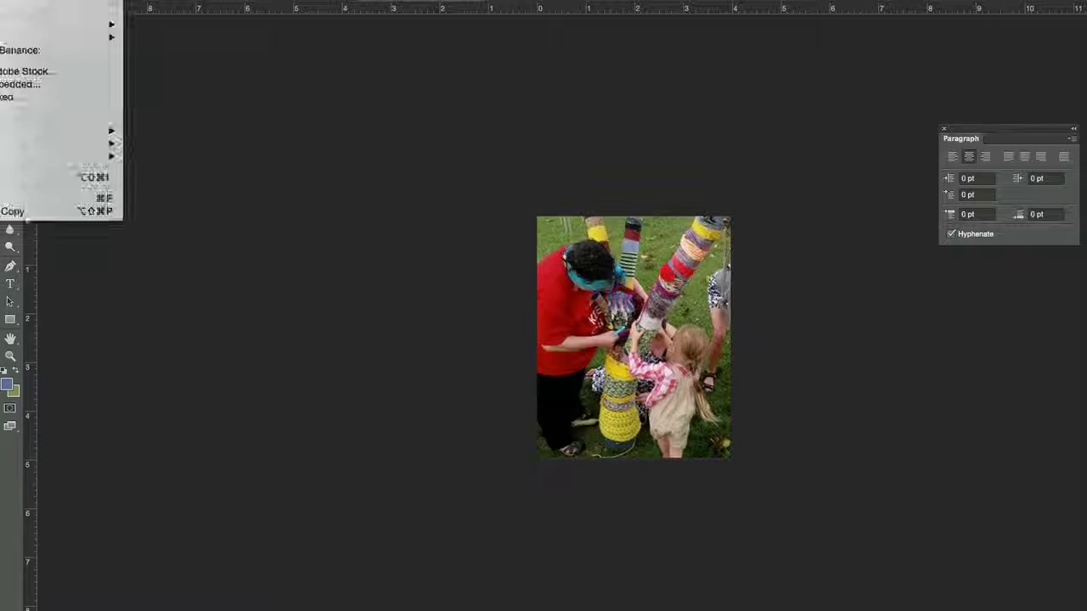
mouse_move(85, 24)
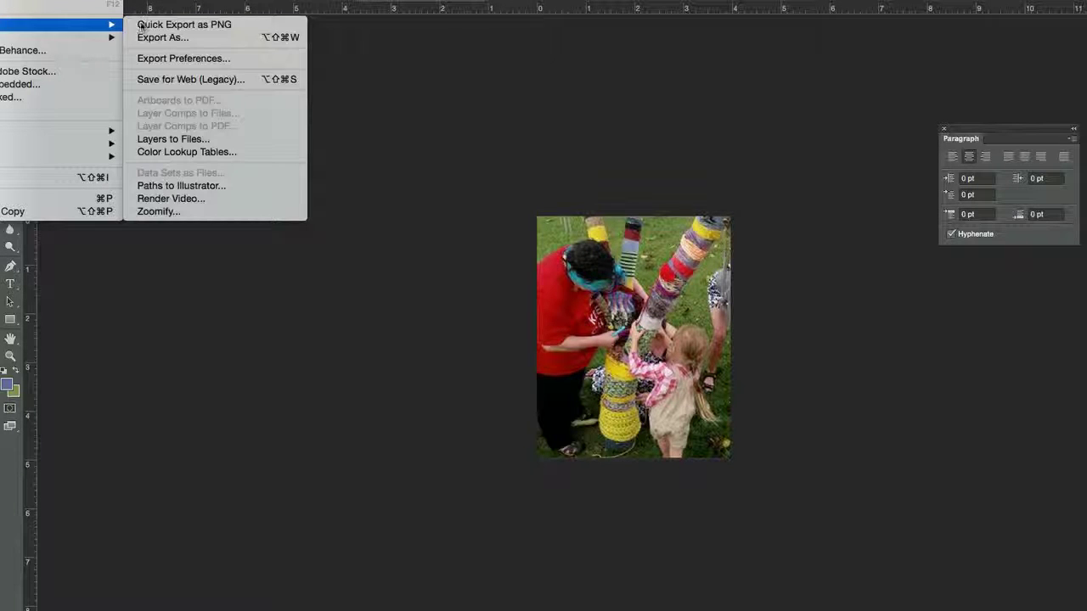
left_click(174, 79)
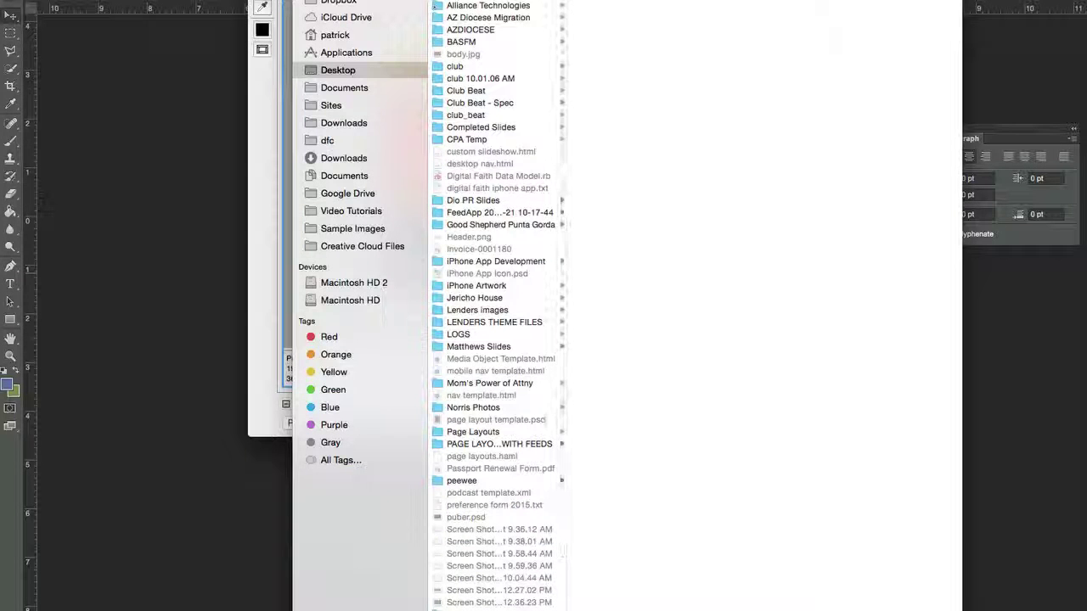
key("super+Tab")
Step: Upload the four feature images (feature 1–4 PNGs) to the site's image library
scroll(448, 388, "down", 5)
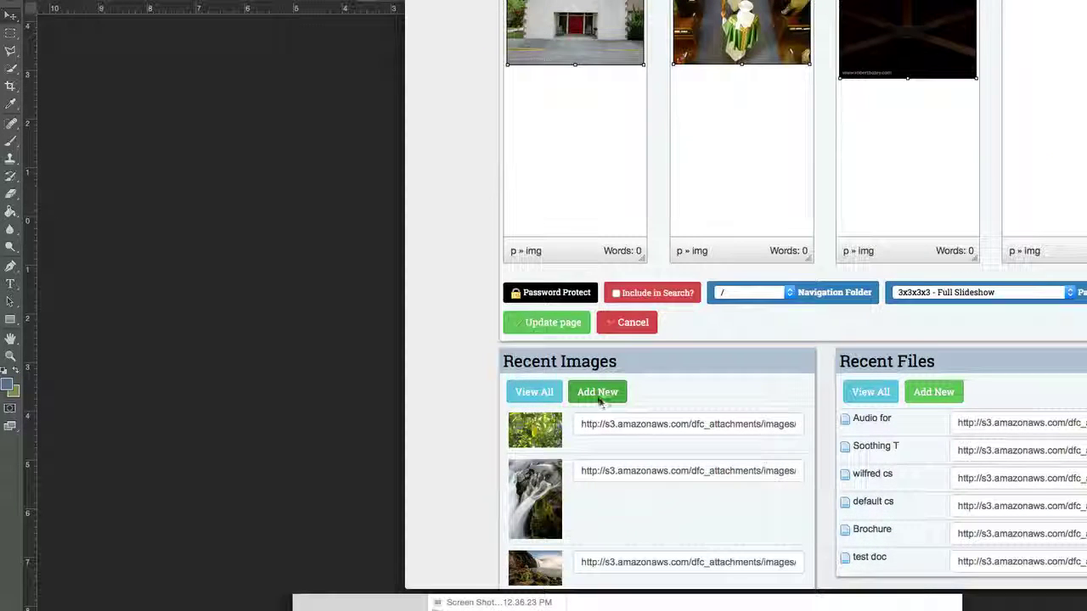
left_click(597, 396)
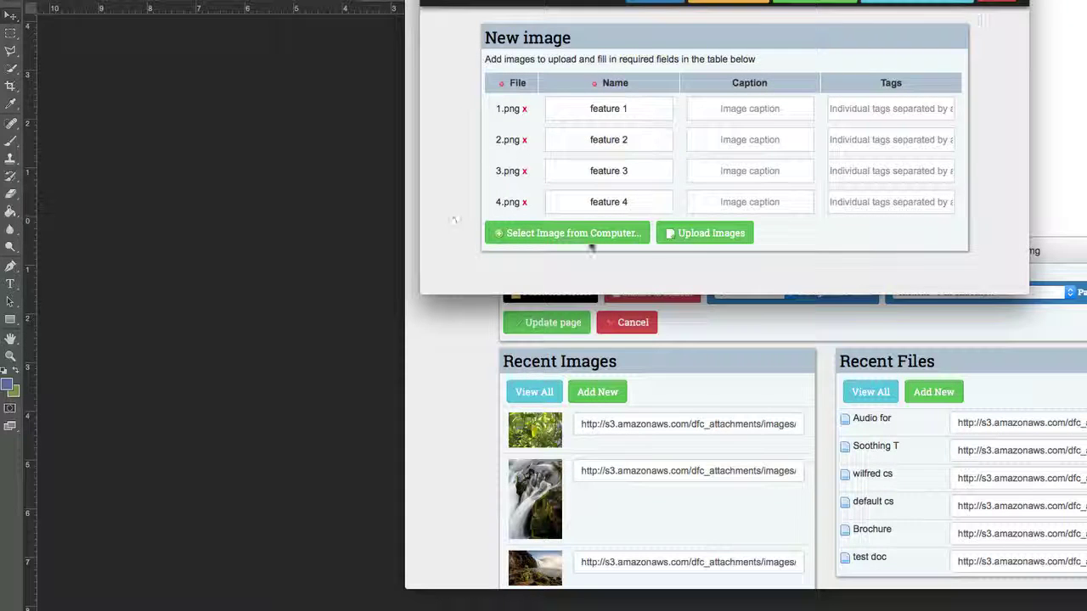
left_click(702, 234)
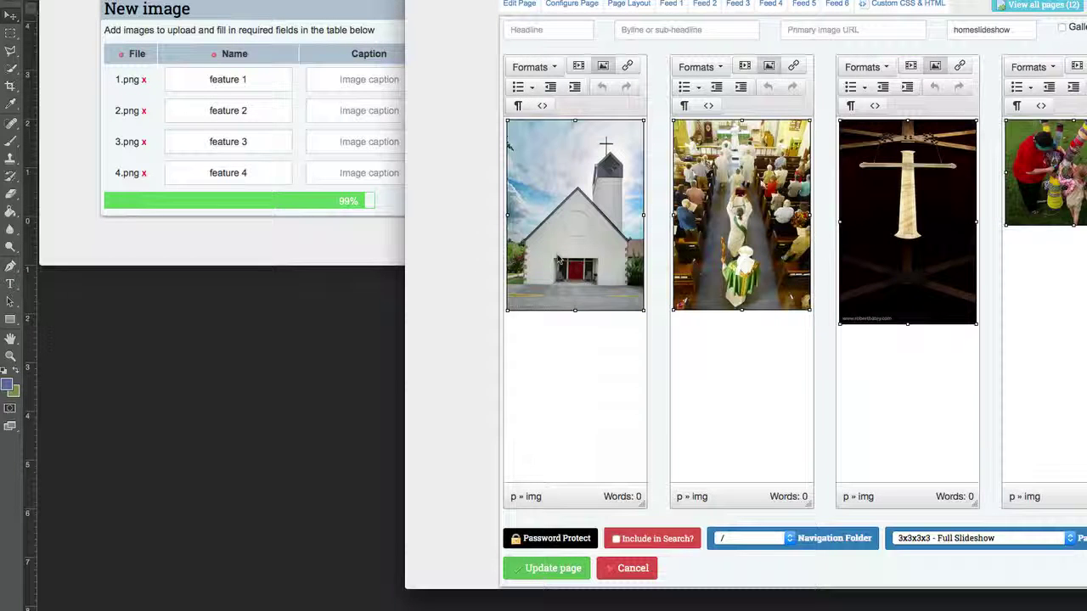
Step: Delete the old images from all four feed editor columns during the upload
key("BackSpace")
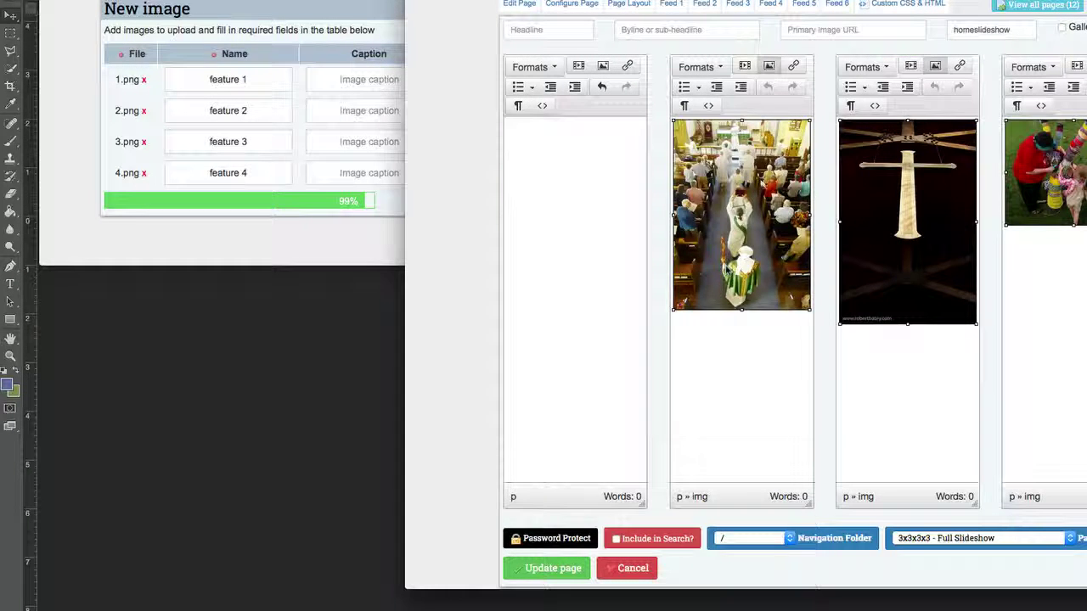
key("BackSpace")
key("BackSpace")
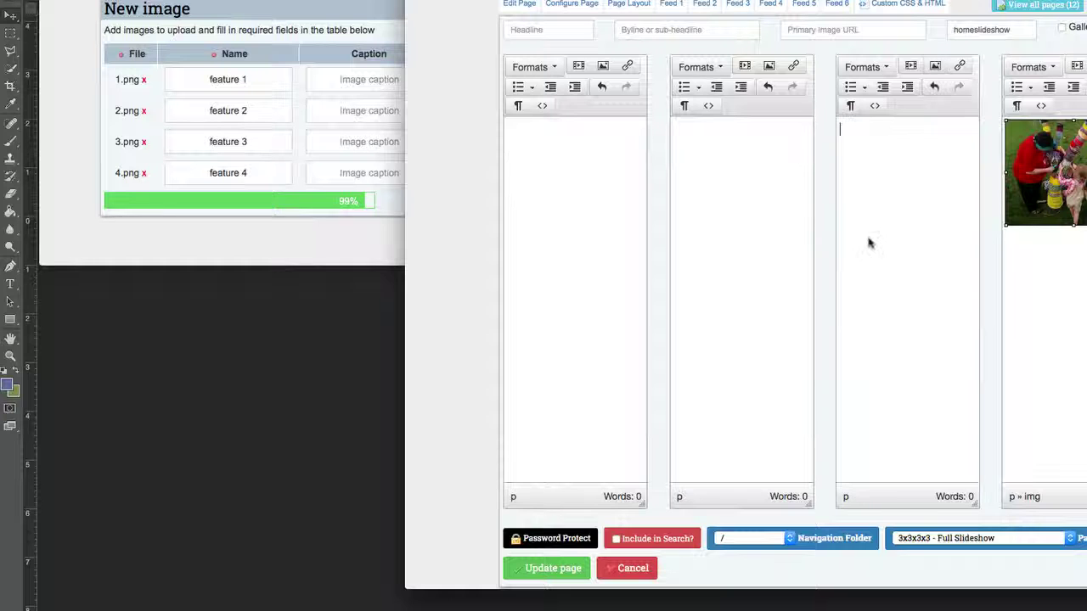
left_click(1030, 201)
key("BackSpace")
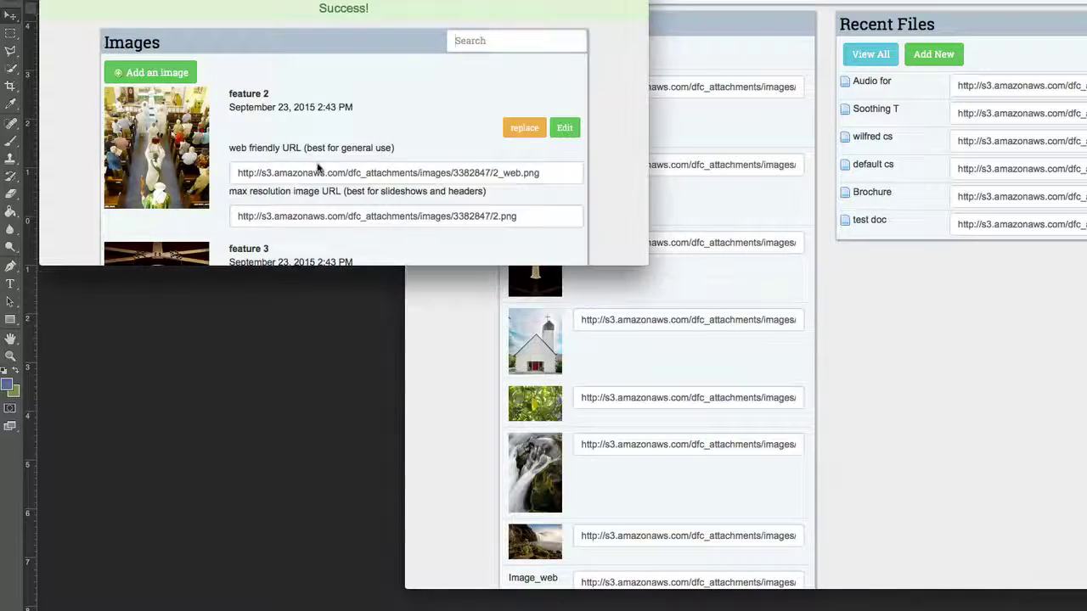
Step: Drag the yarn-wrapped pole photo into the fourth column and the procession photo into the third
scroll(317, 212, "down", 10)
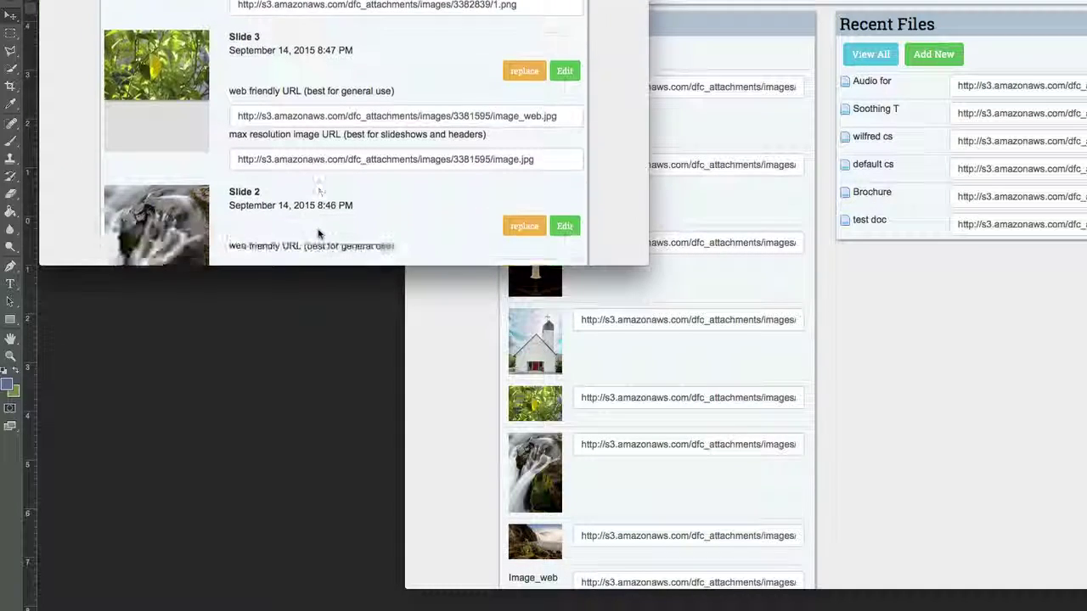
left_click(464, 444)
scroll(464, 444, "up", 5)
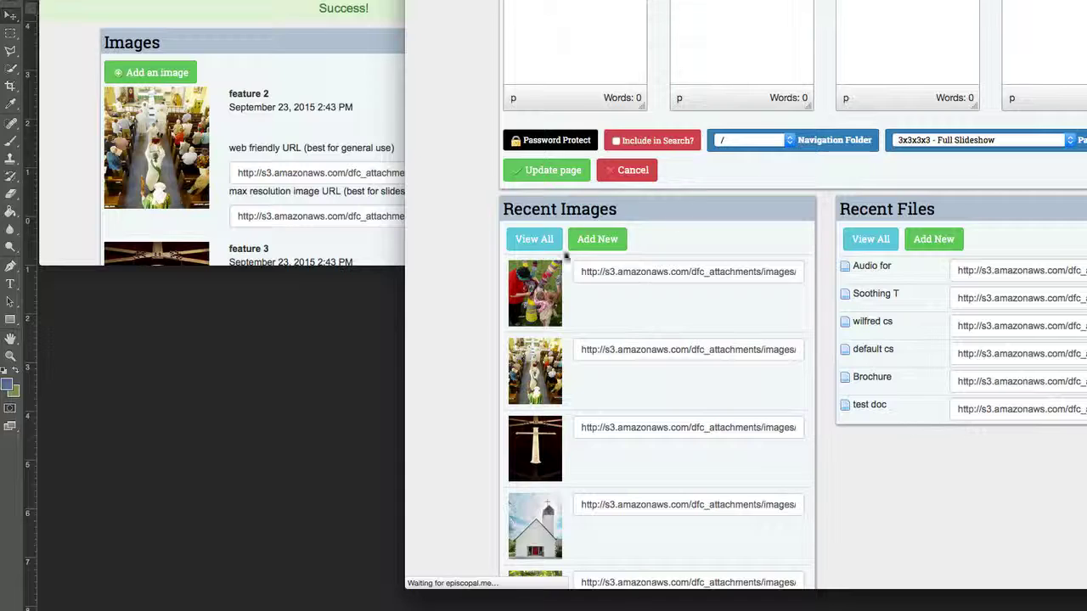
scroll(475, 357, "down", 5)
scroll(494, 427, "up", 4)
scroll(494, 428, "up", 1)
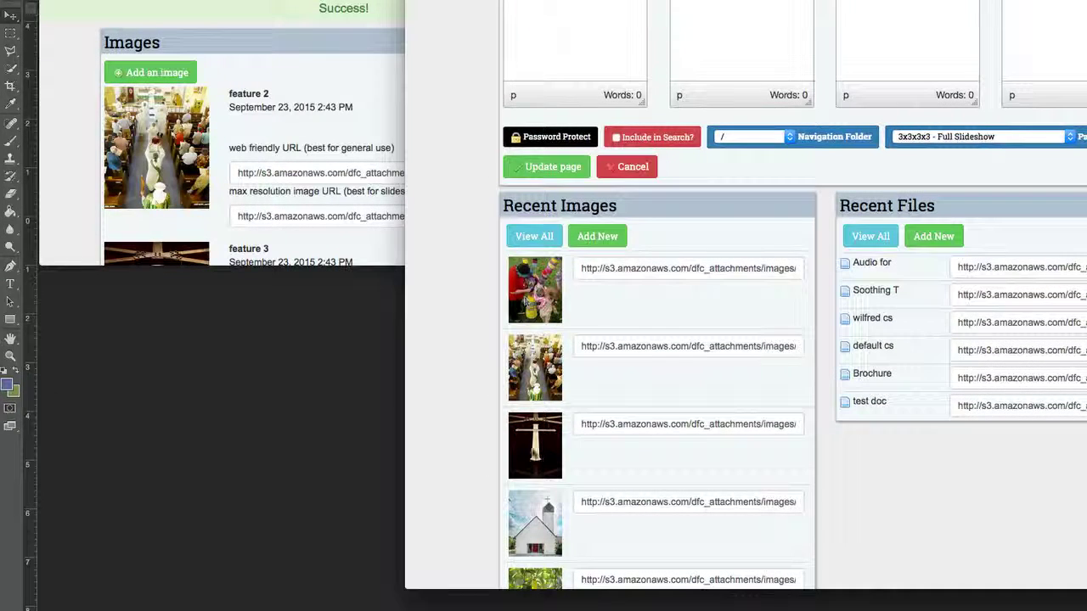
scroll(442, 478, "up", 3)
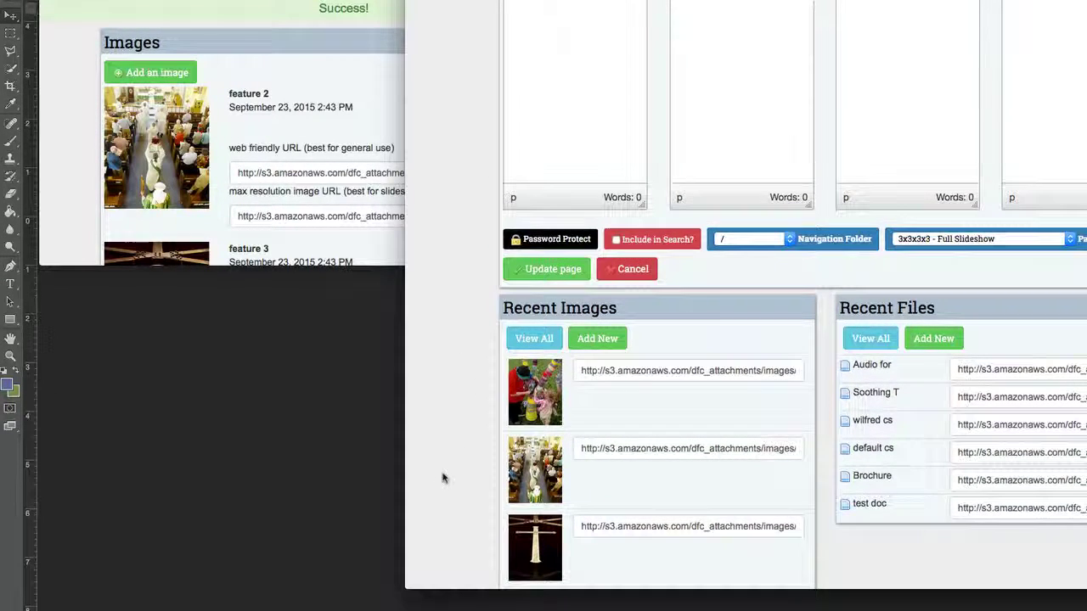
left_click_drag(544, 396, 1053, 128)
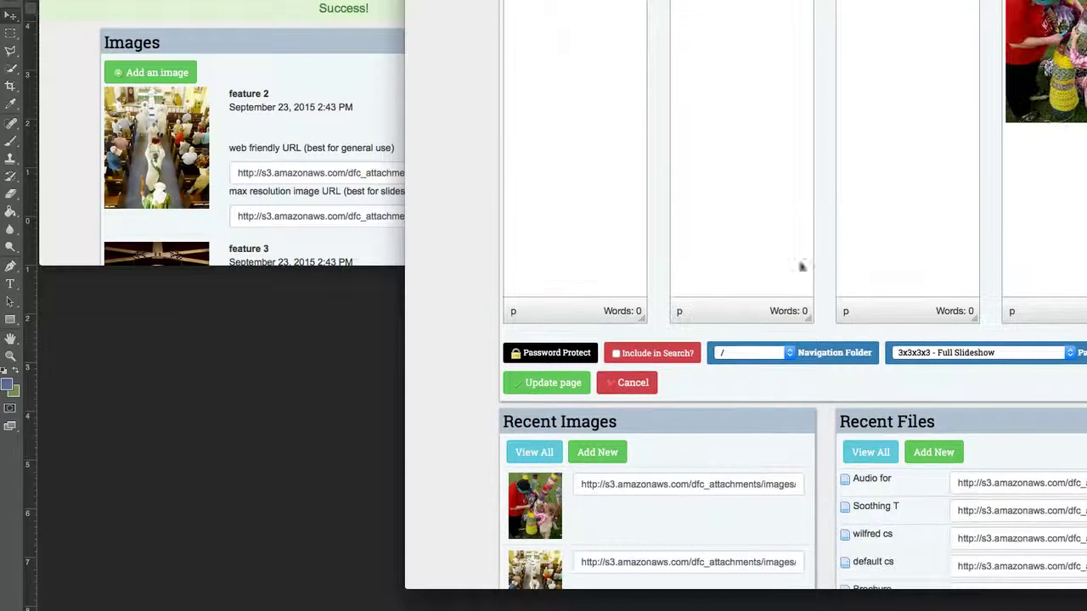
left_click_drag(530, 537, 900, 77)
Step: Drag the cross photo into the second column and the church exterior photo into the first
scroll(451, 453, "down", 3)
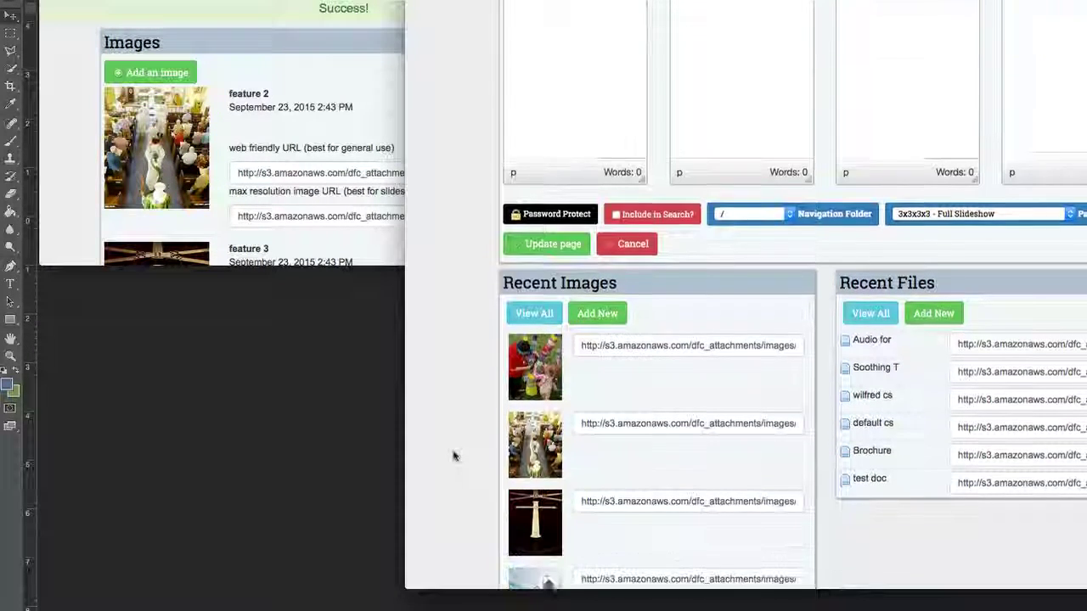
left_click_drag(527, 509, 767, 111)
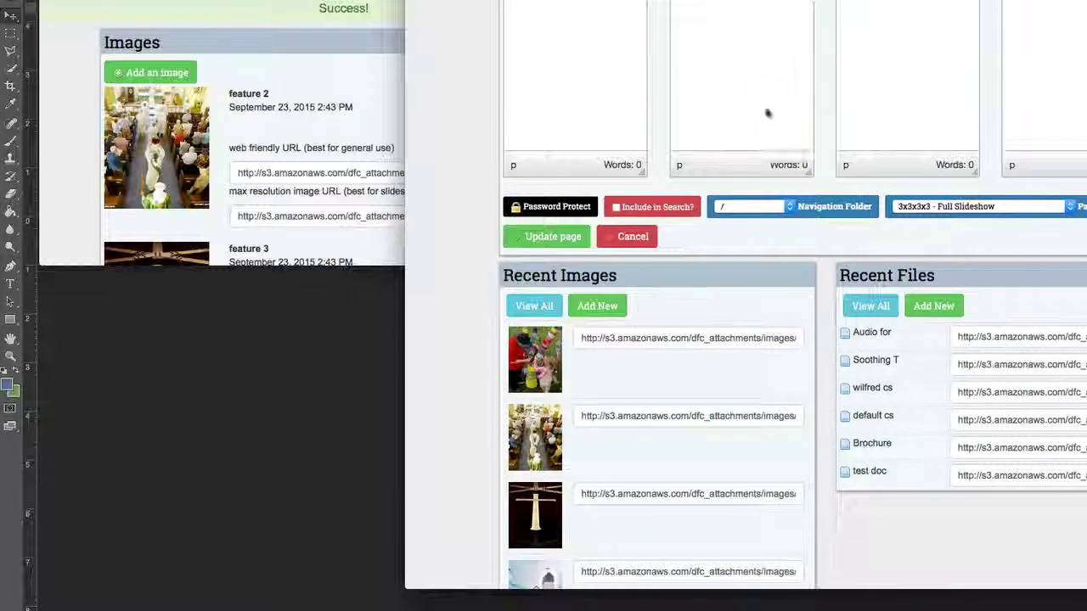
scroll(510, 546, "down", 1)
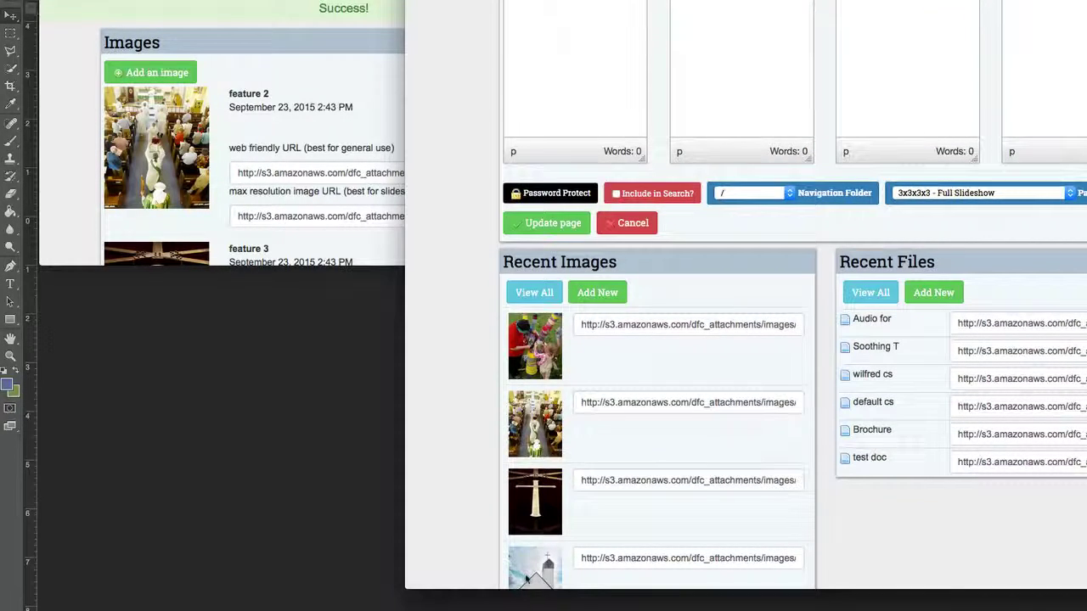
left_click_drag(534, 579, 552, 51)
scroll(478, 155, "up", 4)
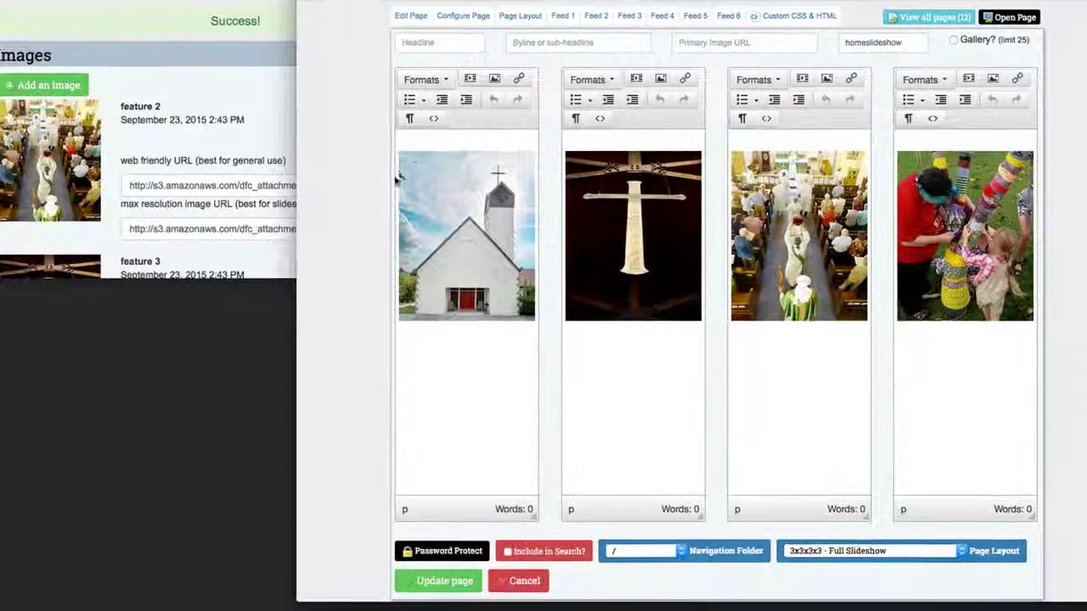
Step: Remove the blank line above each of the four feed images
key("Delete")
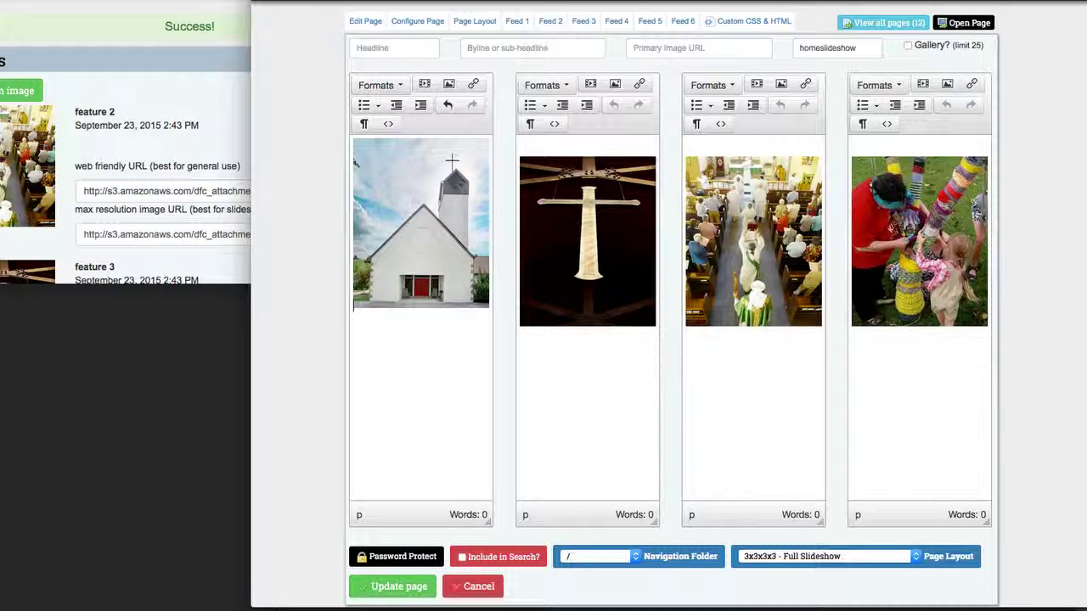
key("Delete")
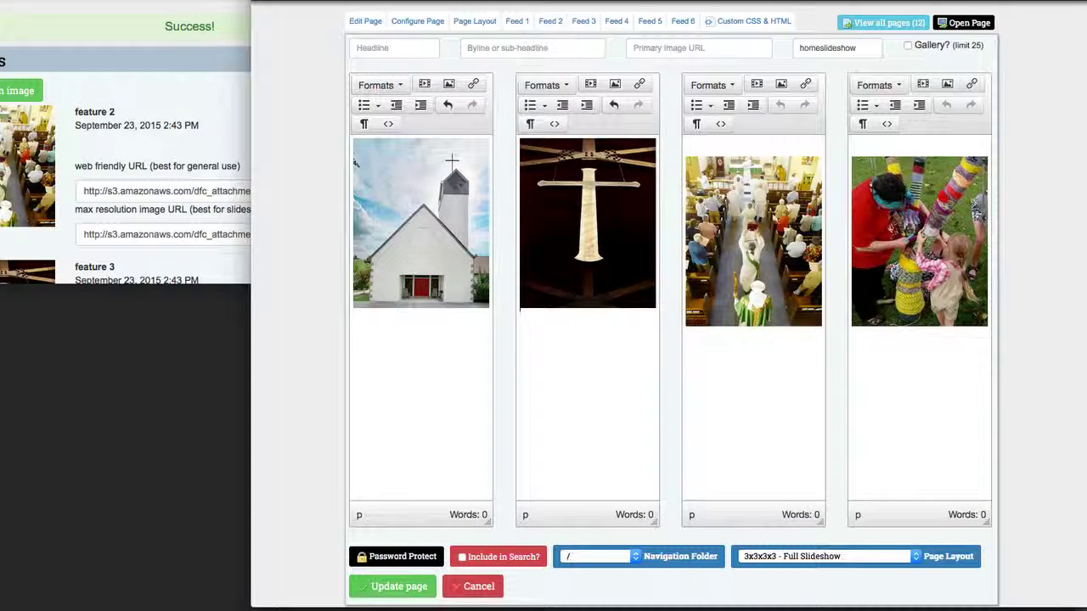
left_click(709, 148)
key("Delete")
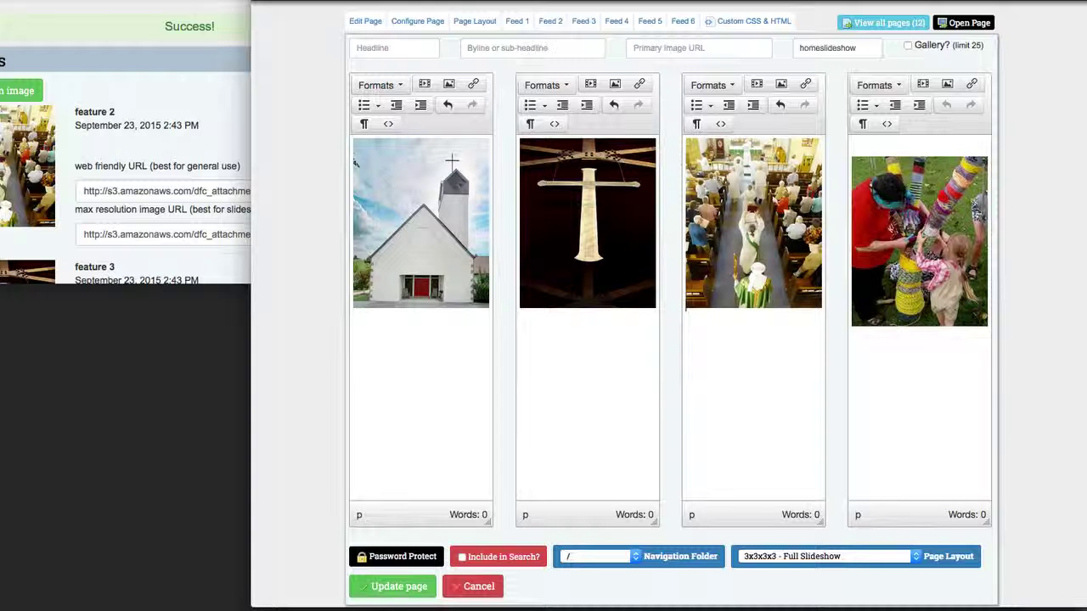
key("Delete")
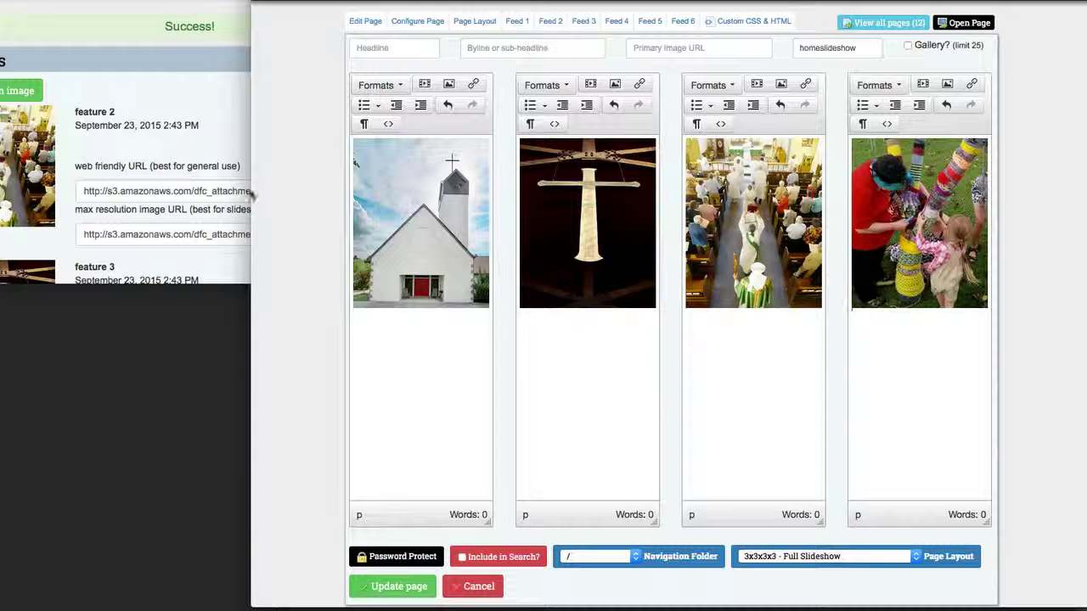
Step: Give the church and cross images the 100% image class
left_click(388, 208)
left_click(448, 83)
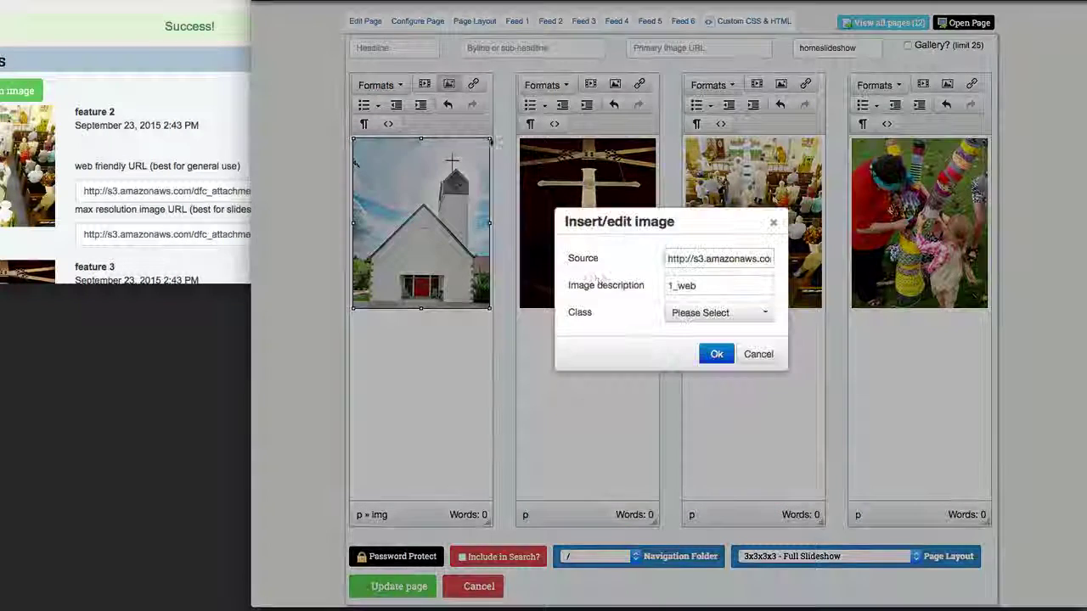
left_click(698, 313)
left_click(709, 354)
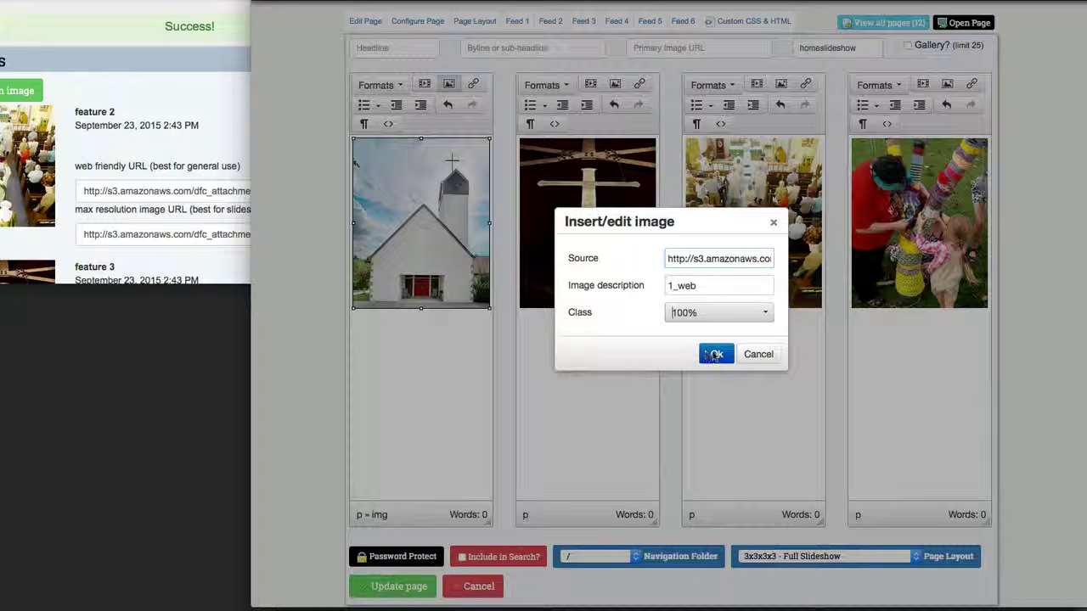
left_click(709, 354)
left_click(626, 252)
left_click(614, 84)
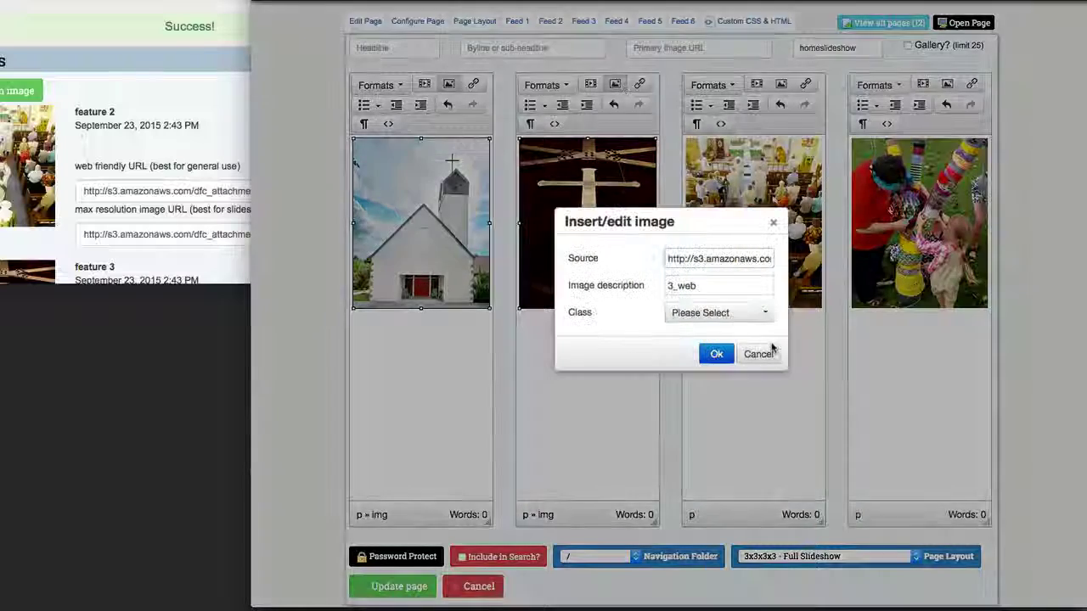
left_click(717, 313)
left_click(718, 356)
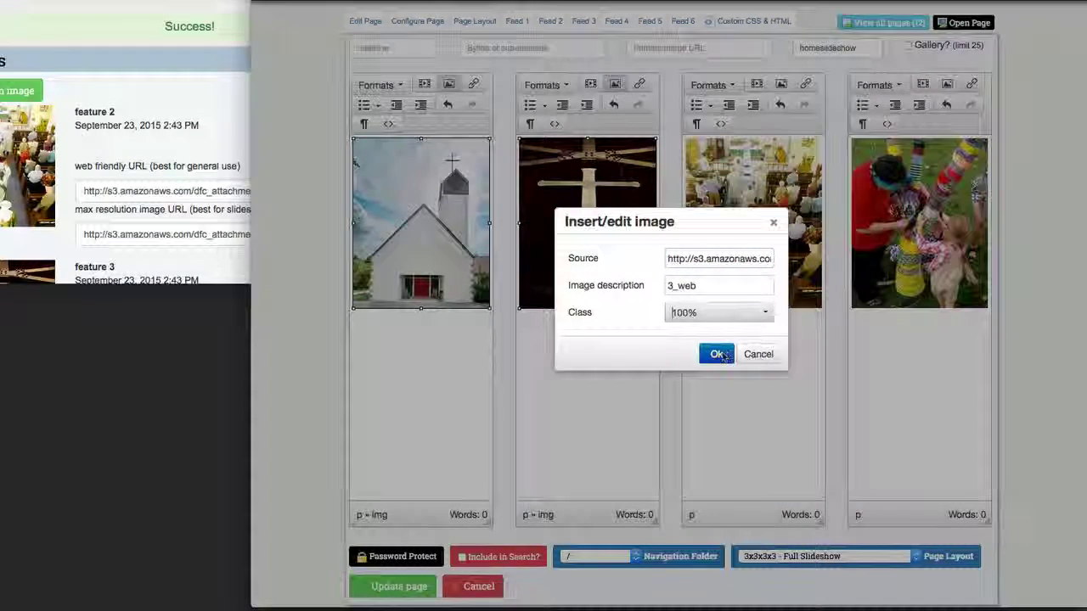
left_click(719, 355)
Step: Give the procession and yarn-wrapped pole images the 100% class and save the page with Update page
left_click(747, 250)
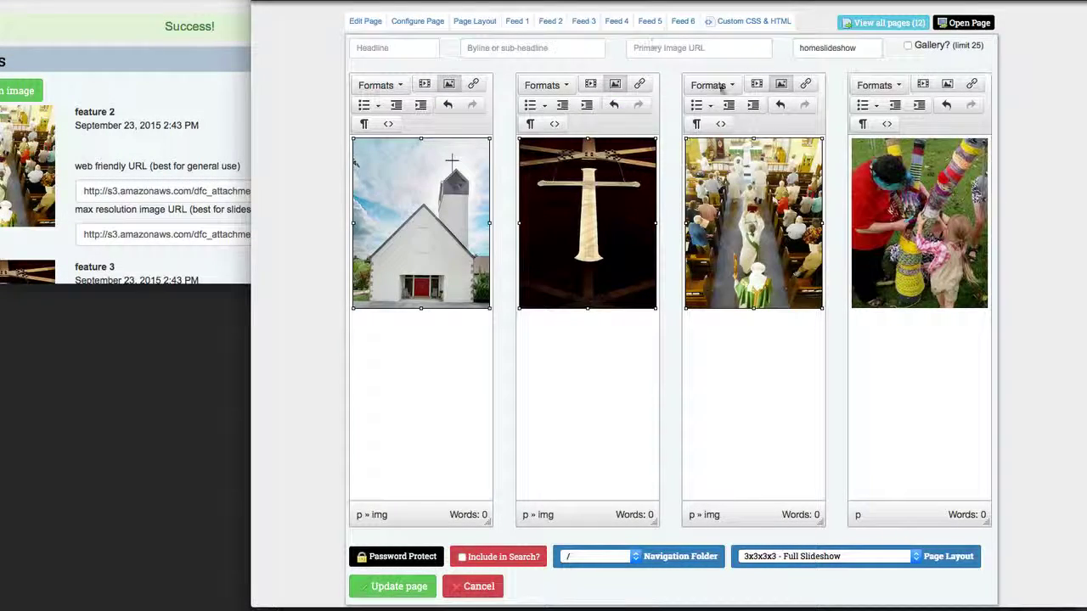
left_click(780, 83)
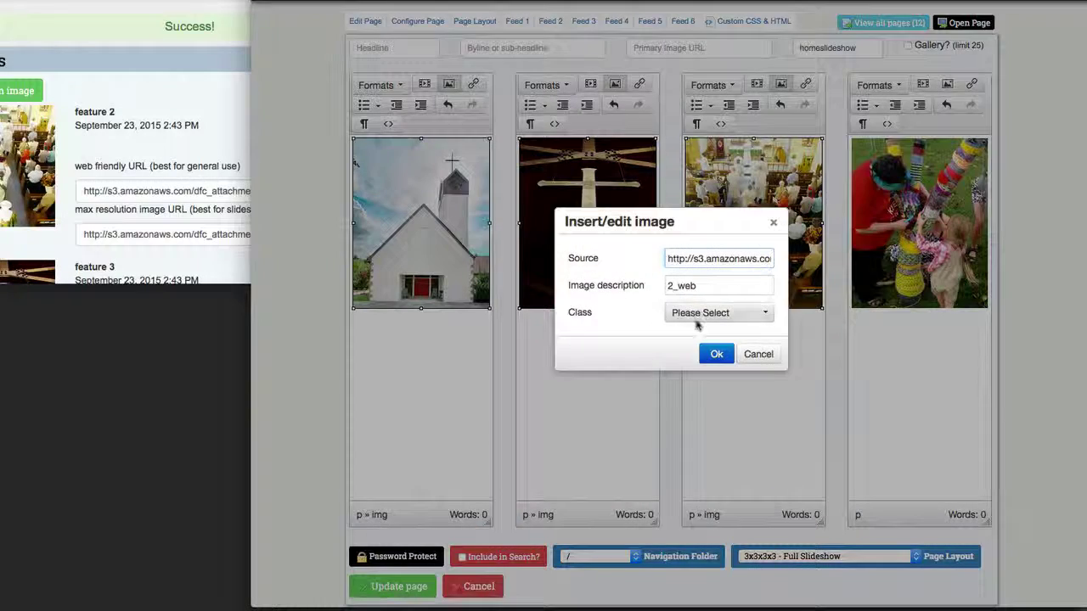
left_click(699, 315)
left_click(705, 354)
left_click(716, 354)
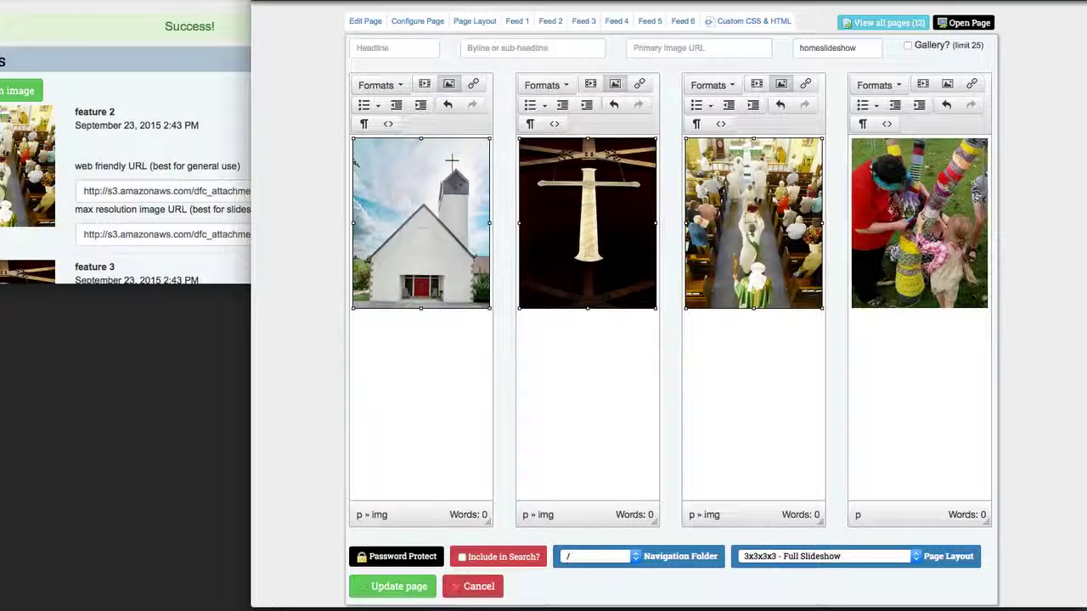
left_click(917, 242)
left_click(947, 84)
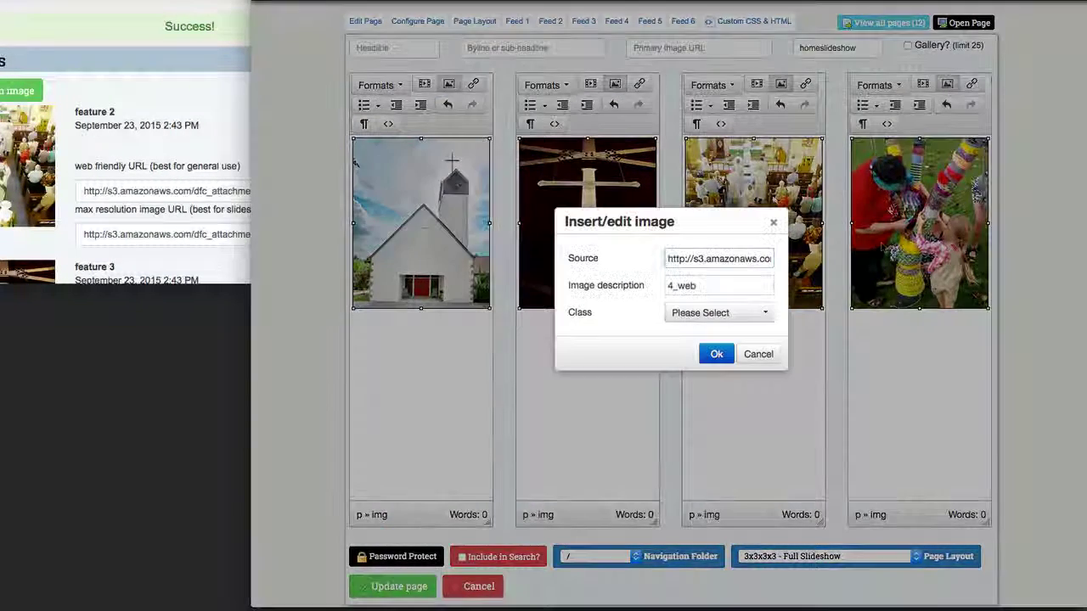
left_click(742, 312)
left_click(705, 355)
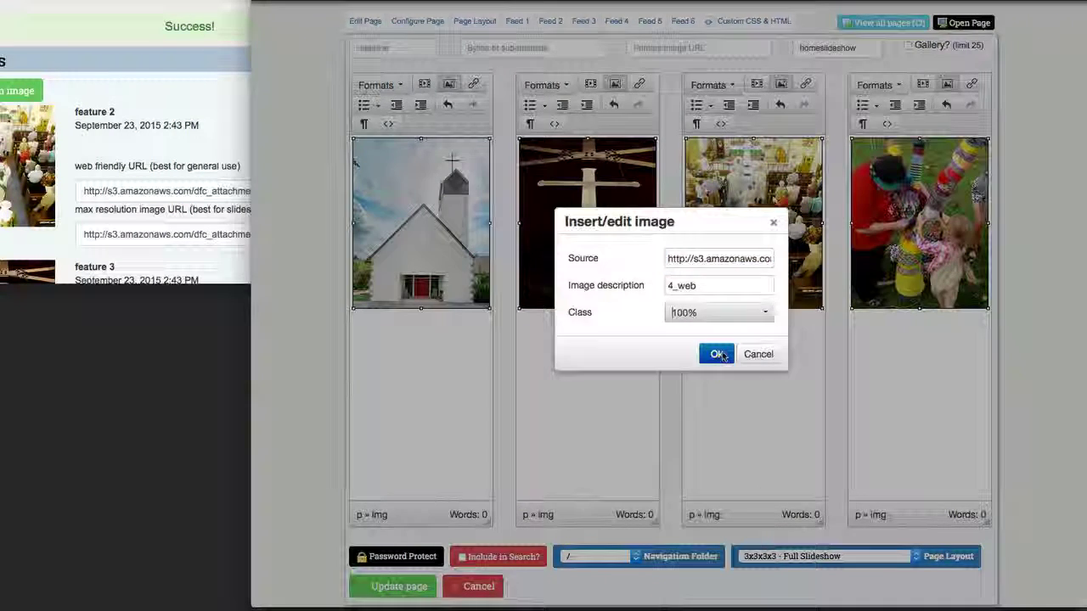
left_click(716, 354)
scroll(346, 484, "down", 1)
left_click(378, 534)
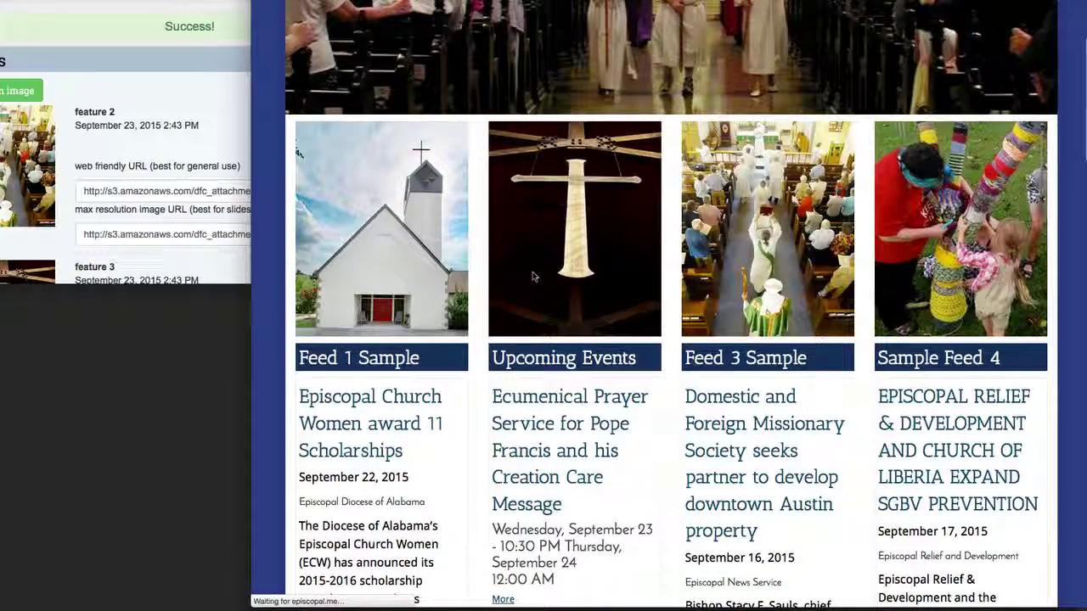
Step: Narrow the browser window on the live homepage to check the four feed images stay equal height
left_click_drag(1057, 357, 855, 356)
scroll(823, 360, "up", 3)
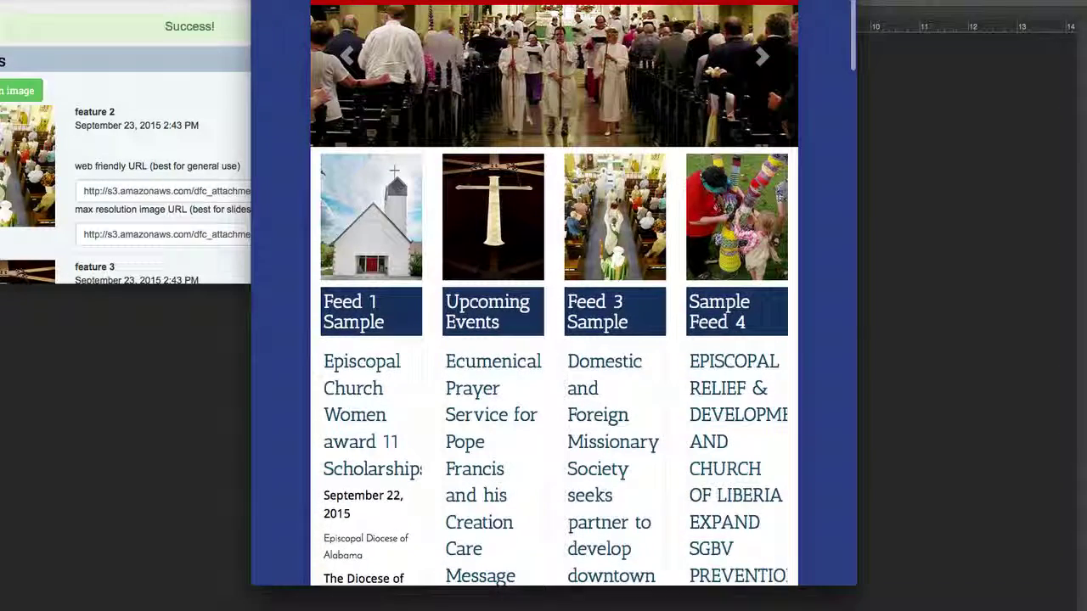